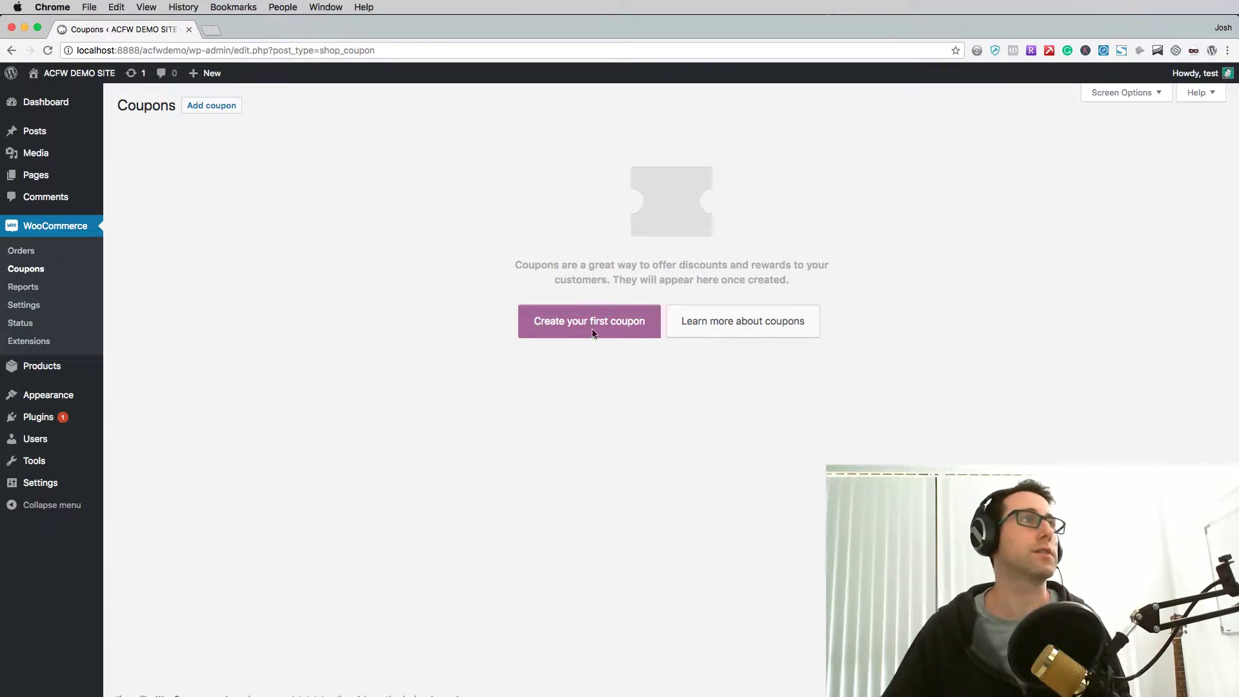
# - Create a new coupon coded EXAMPLE with Percentage discount type and a coupon amount of 20
pyautogui.click(563, 321)
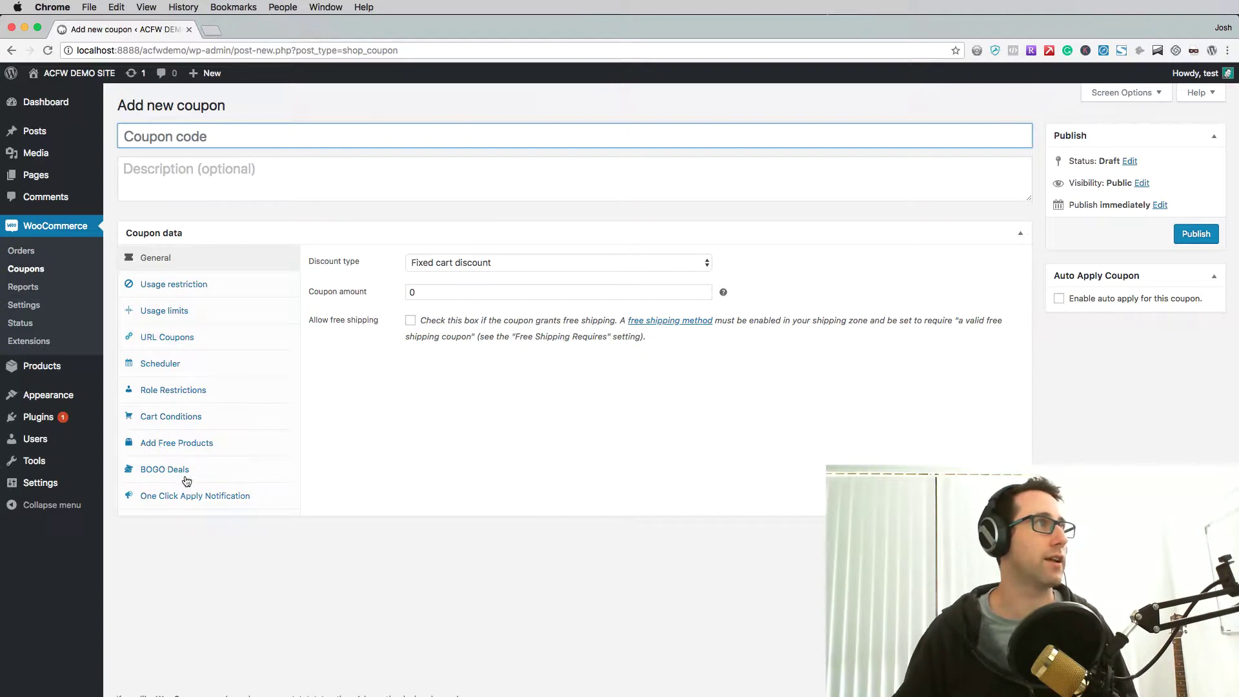
pyautogui.write('EXAMPLE')
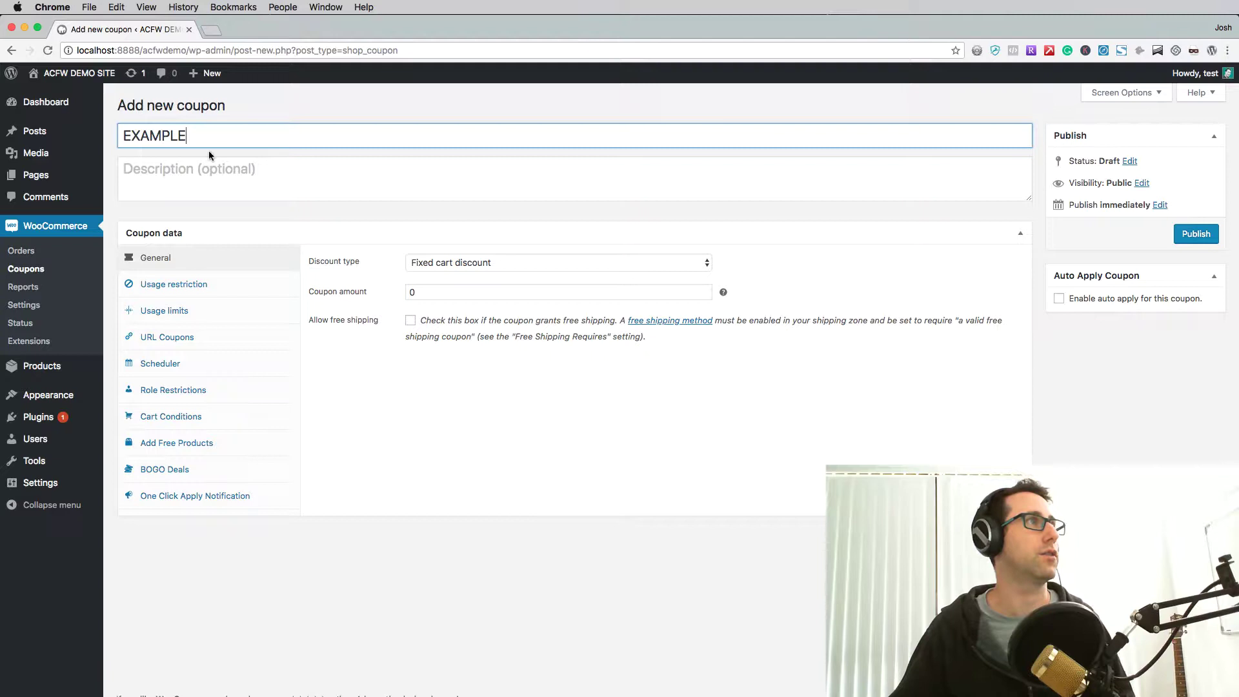
pyautogui.click(437, 262)
pyautogui.click(445, 250)
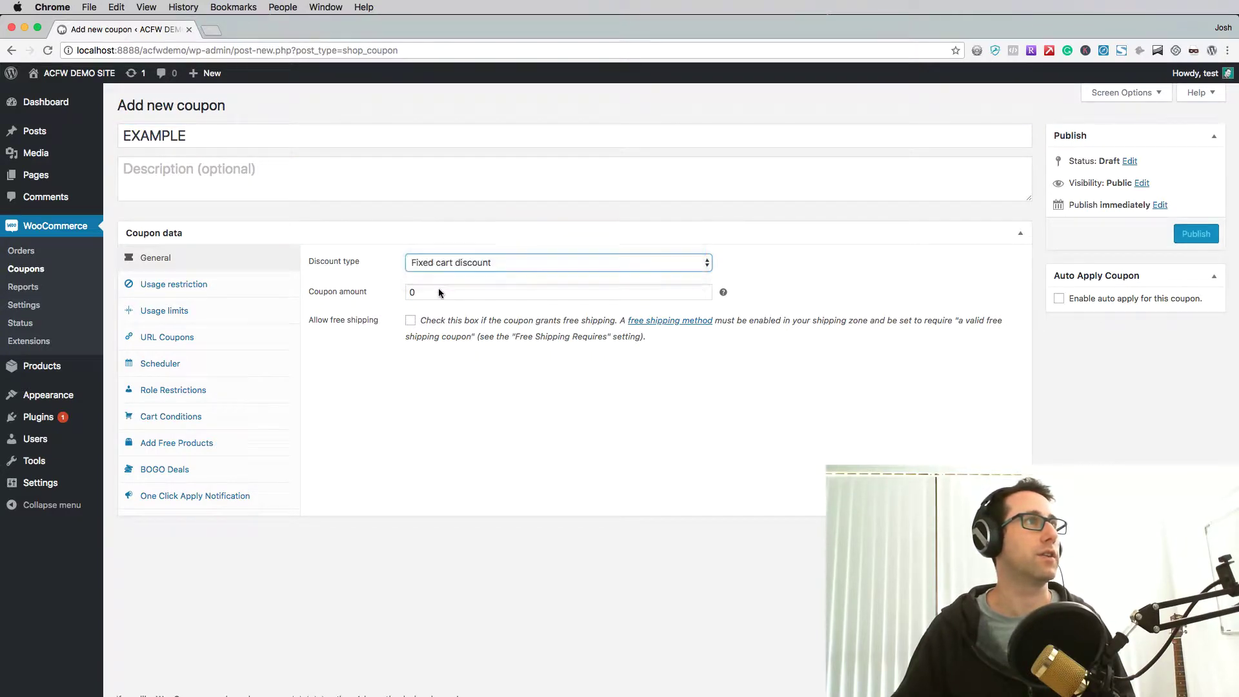
pyautogui.click(439, 292)
pyautogui.write('20')
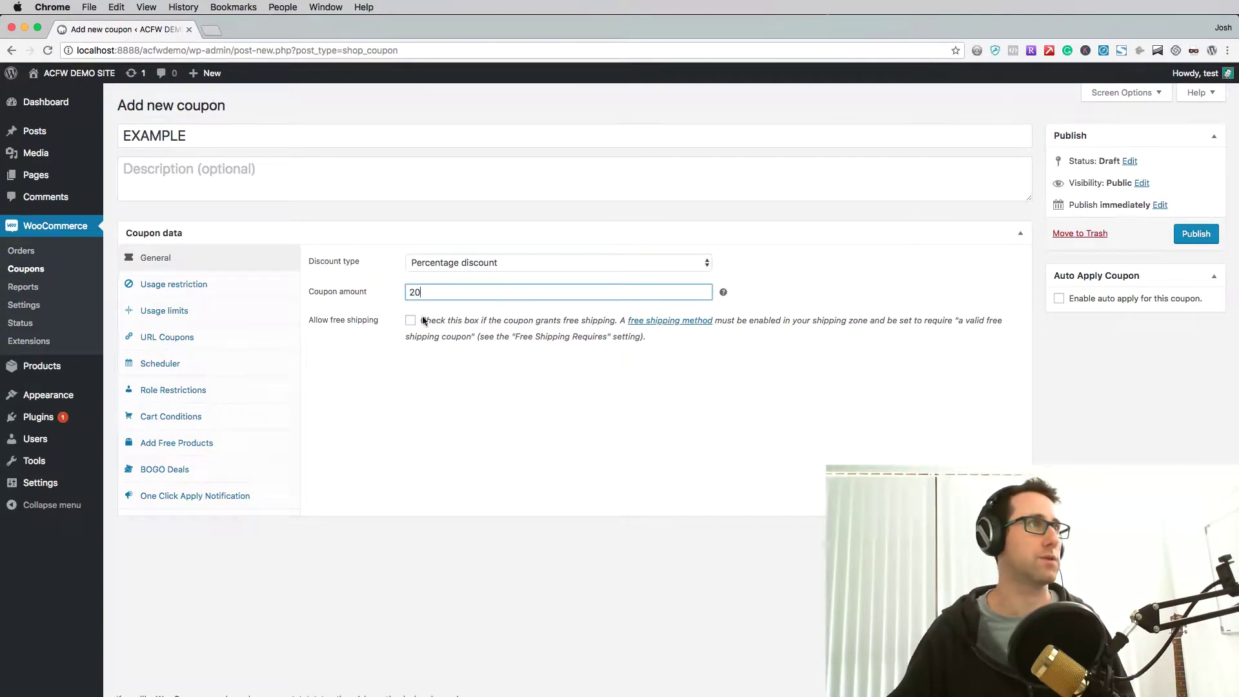
pyautogui.click(420, 413)
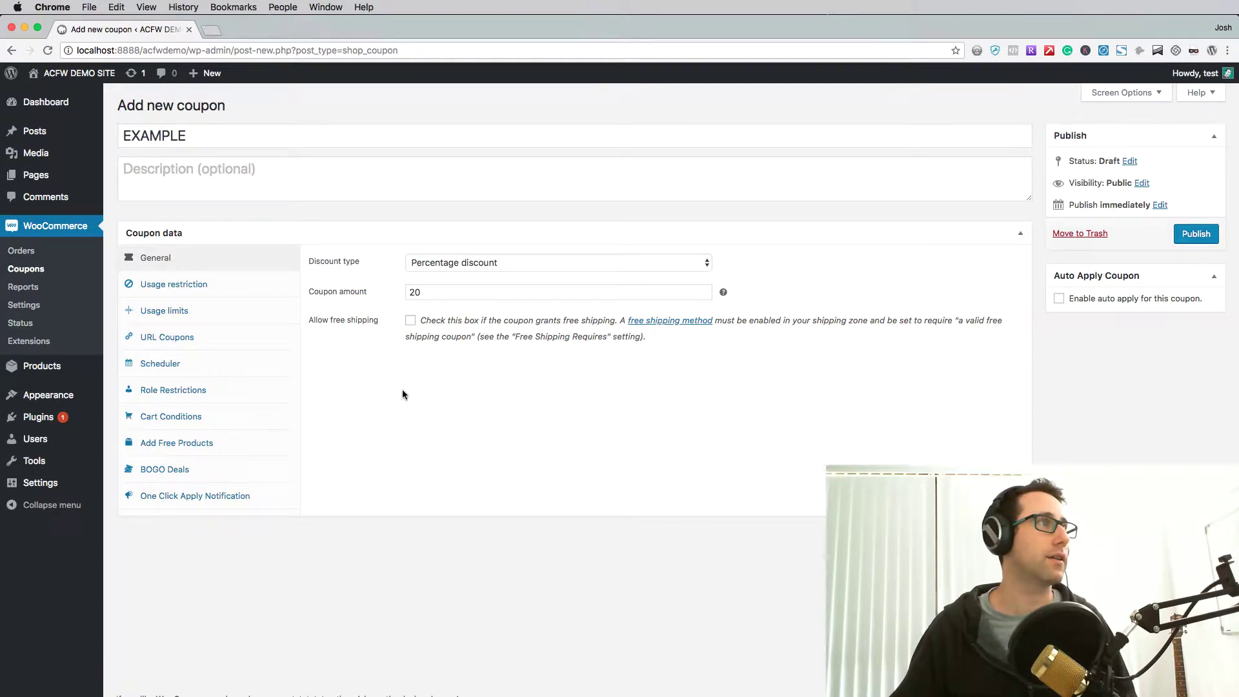
# - Enable role restrictions for the coupon and bring up the Allowed User Roles list
pyautogui.click(204, 393)
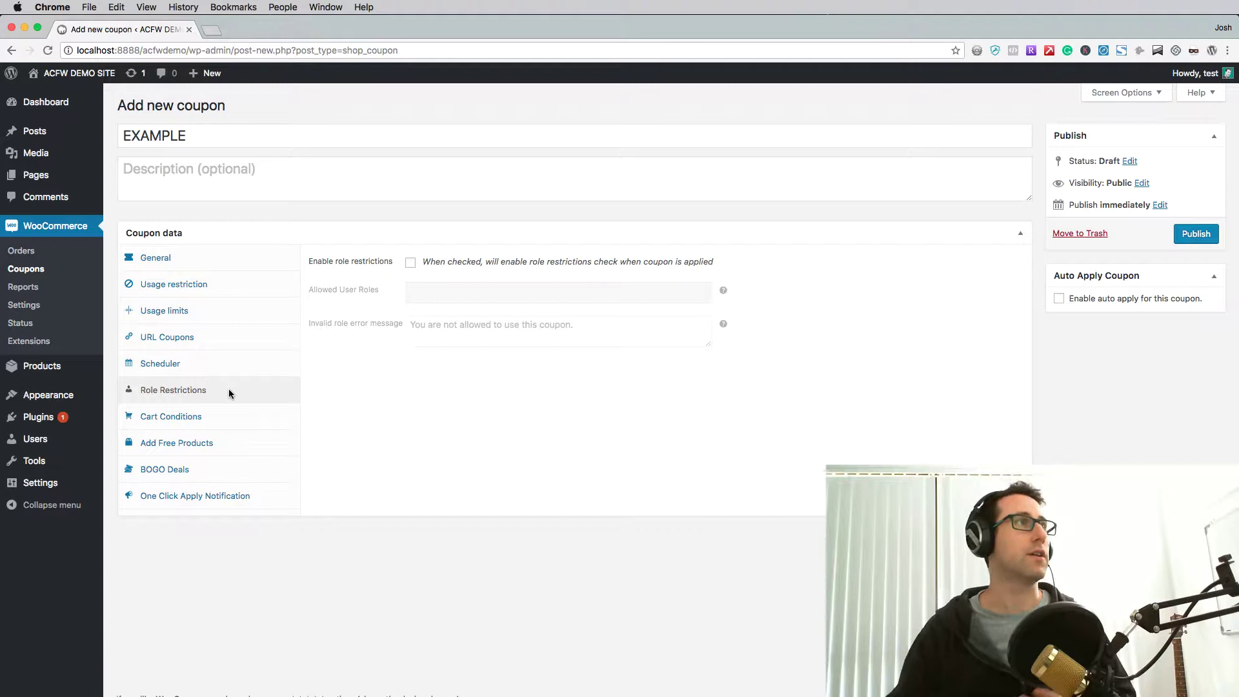
pyautogui.click(411, 263)
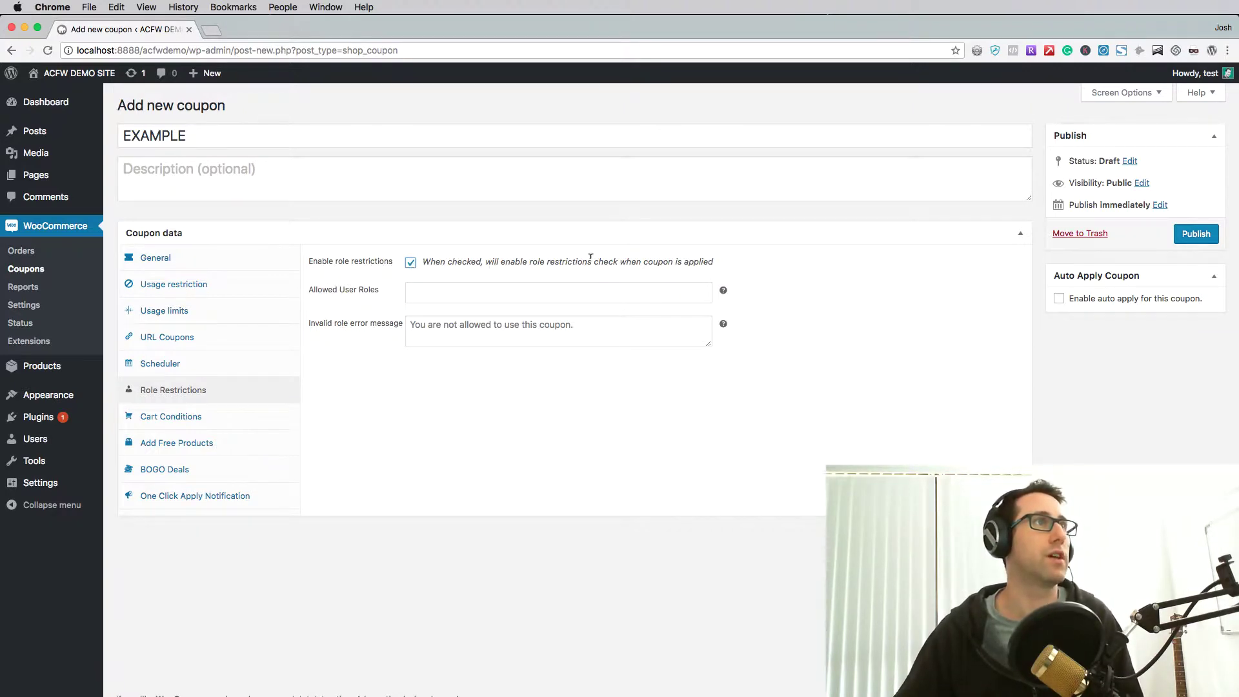
pyautogui.click(412, 290)
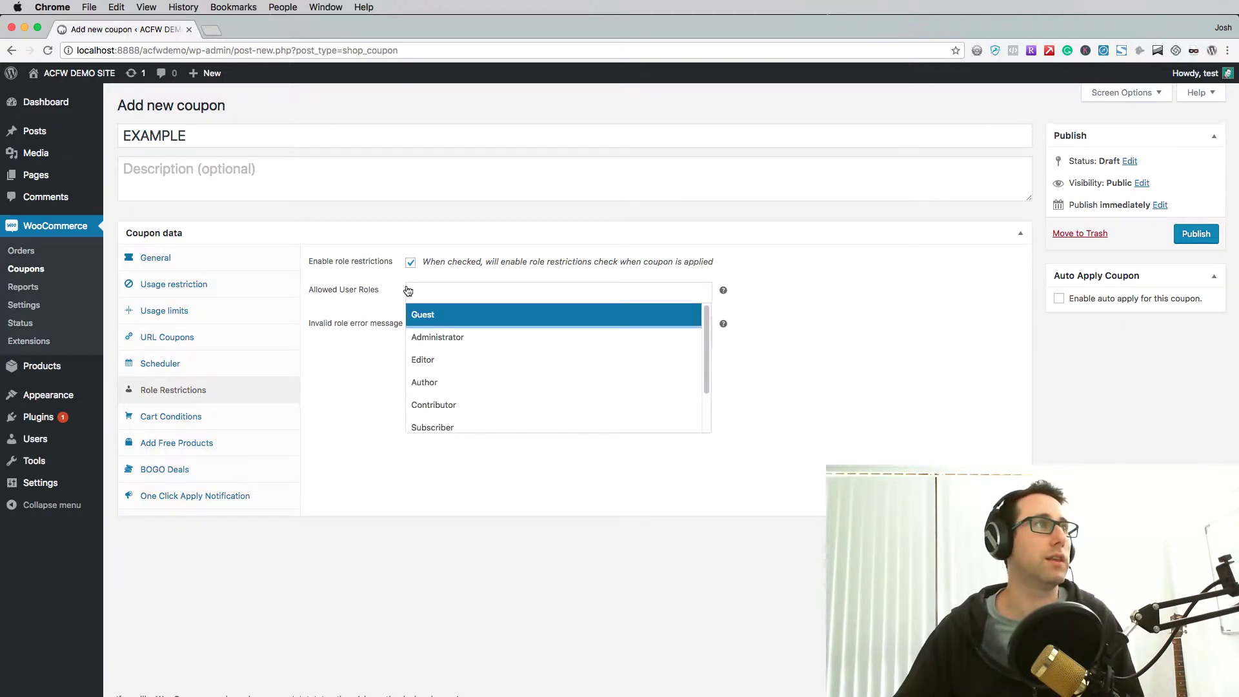
# - Browse the available roles in the Allowed User Roles dropdown
pyautogui.click(444, 287)
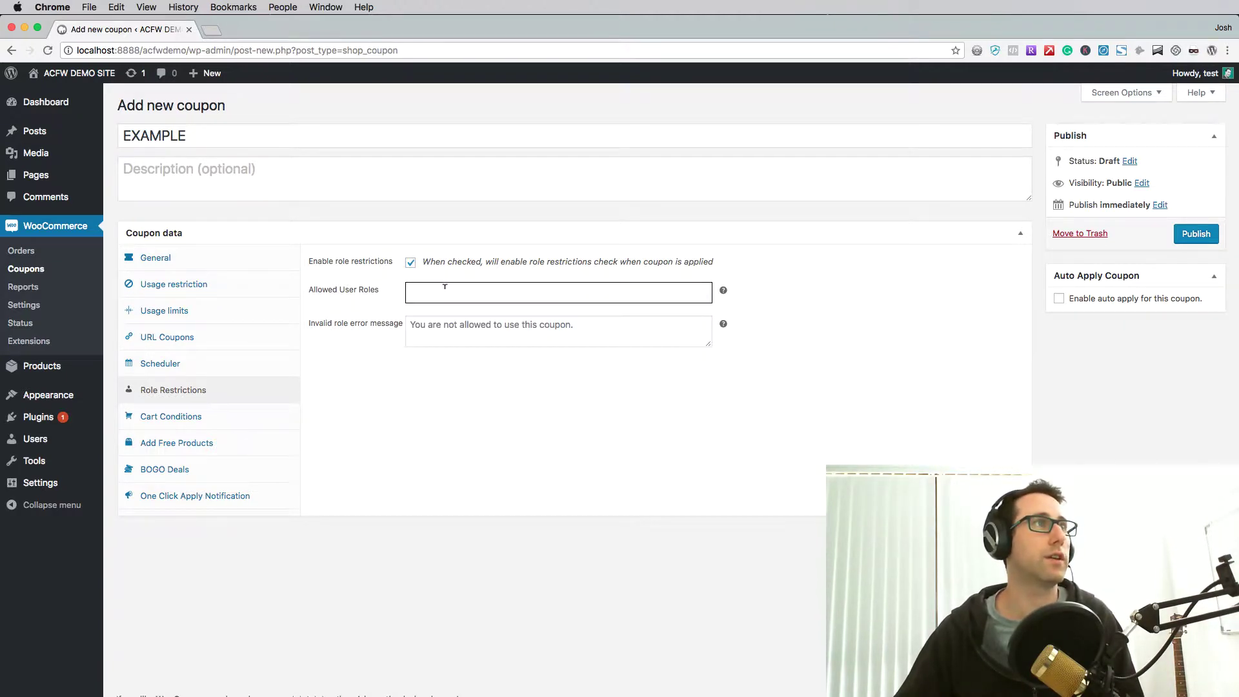
pyautogui.click(486, 290)
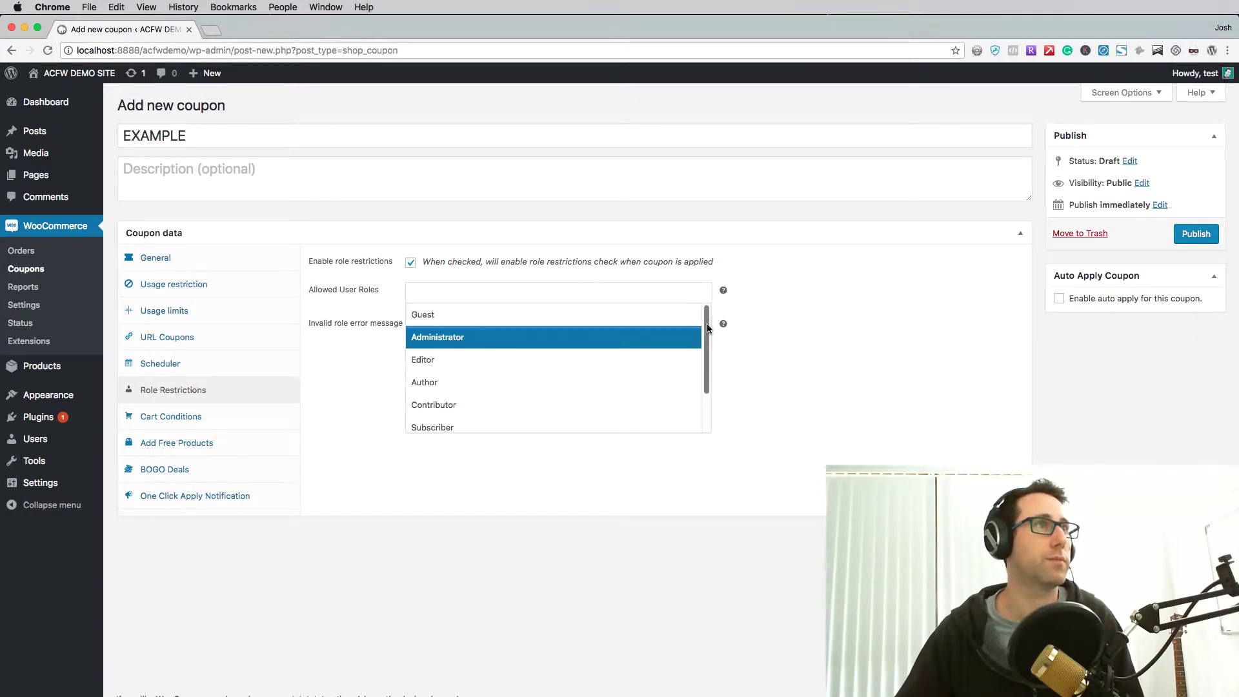
pyautogui.moveTo(707, 328); pyautogui.dragTo(708, 381)
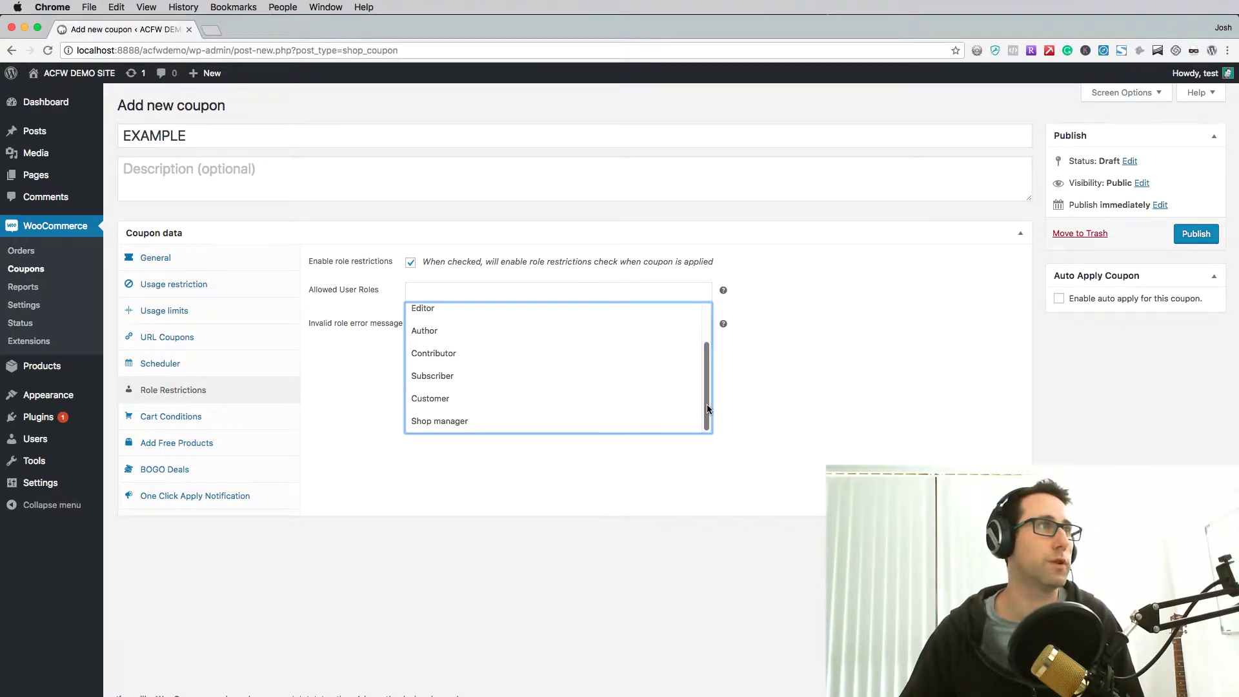
pyautogui.moveTo(707, 404)
pyautogui.mouseDown()
pyautogui.moveTo(707, 381)
pyautogui.moveTo(707, 416)
pyautogui.mouseUp()
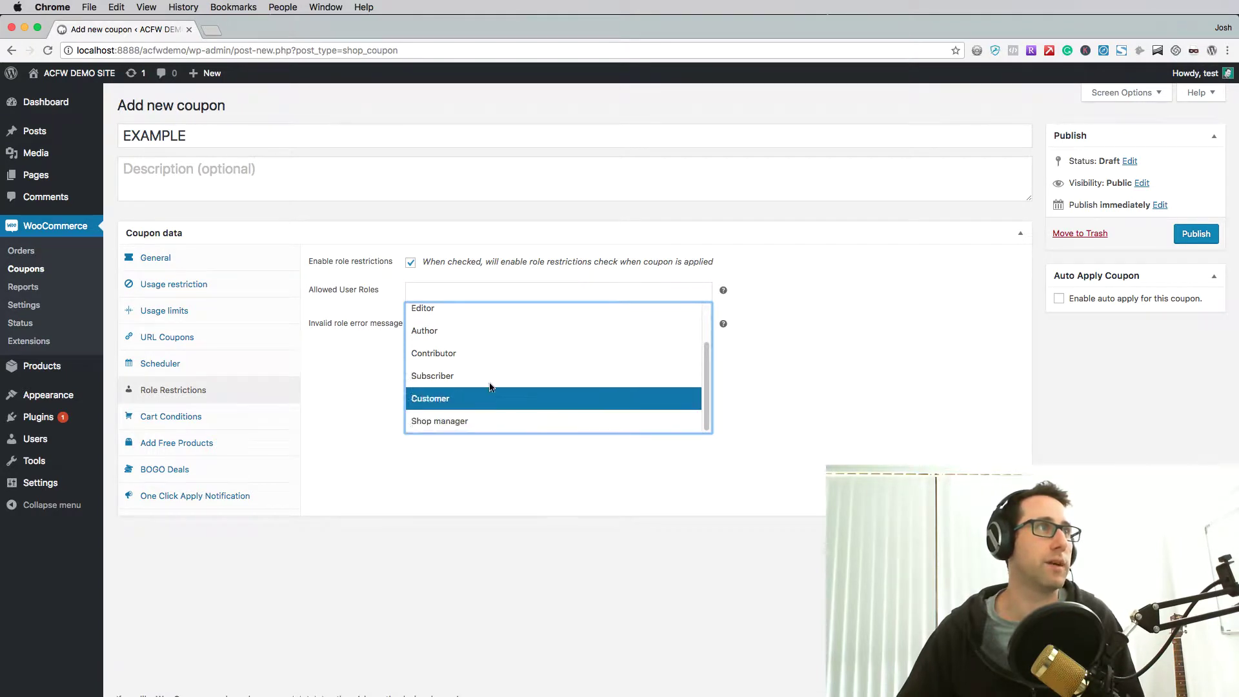
pyautogui.scroll(3, 484, 367)
pyautogui.scroll(-3, 471, 352)
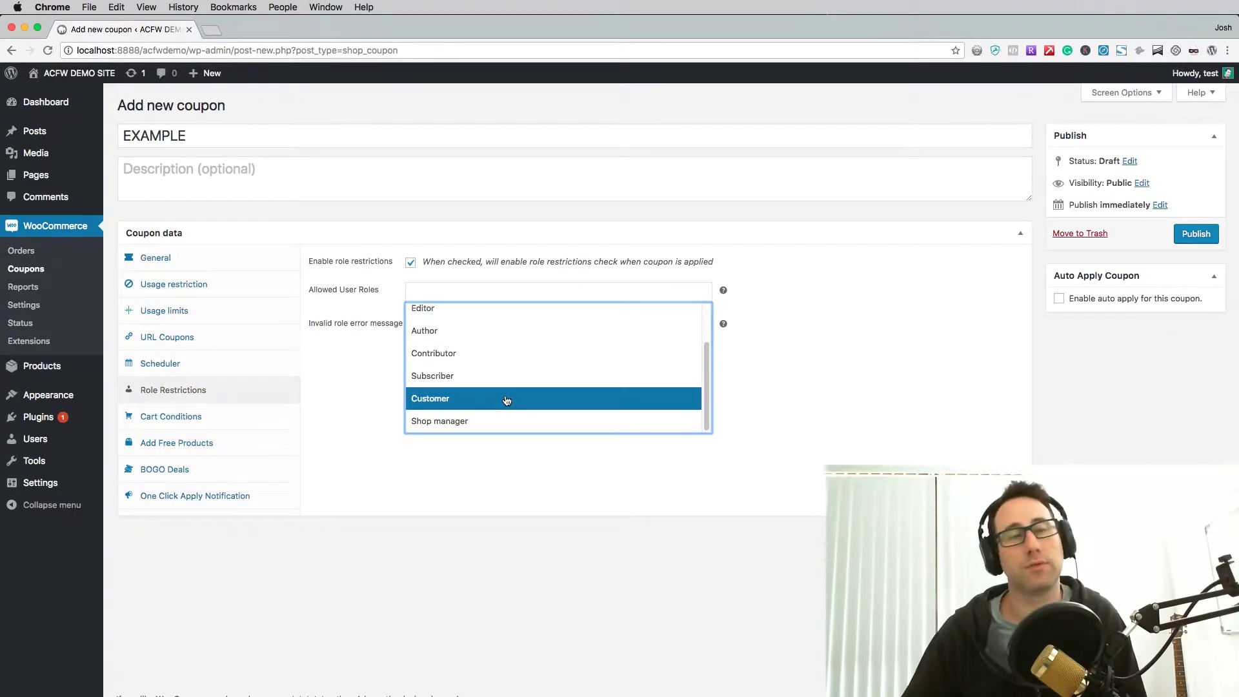
pyautogui.scroll(2, 506, 401)
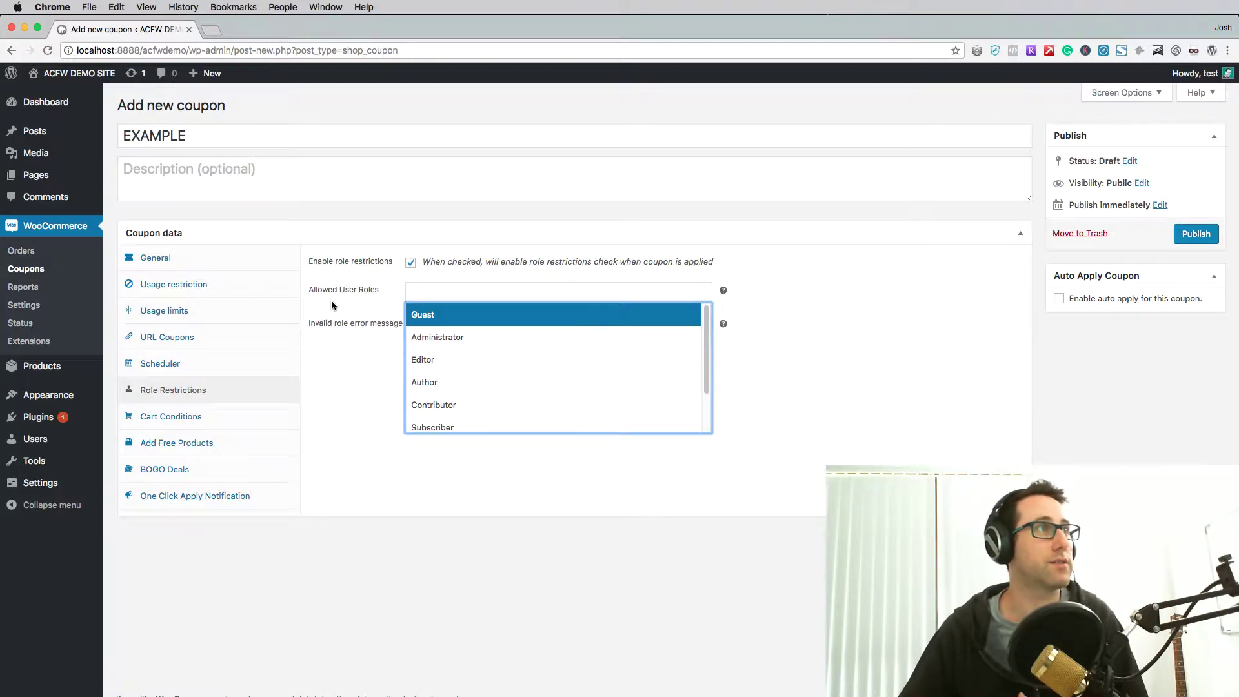
# - Allow only the Guest role and set the invalid-role error to a 'for new users only' apology
pyautogui.click(438, 316)
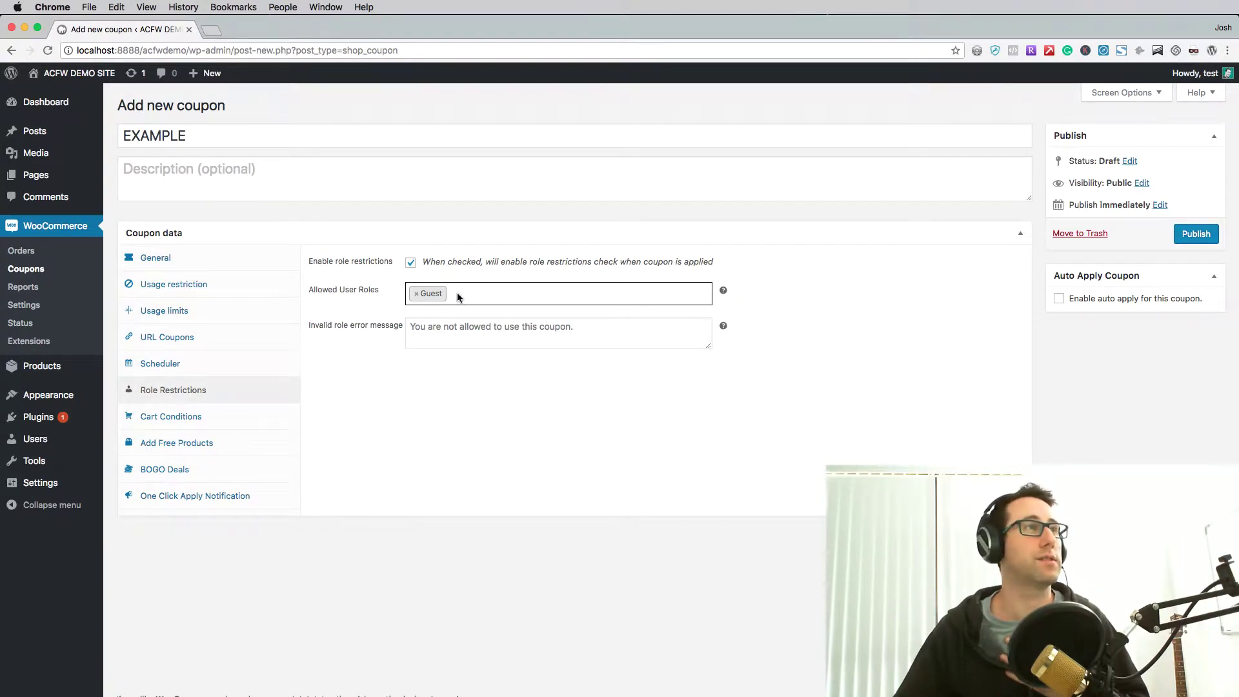
pyautogui.click(458, 296)
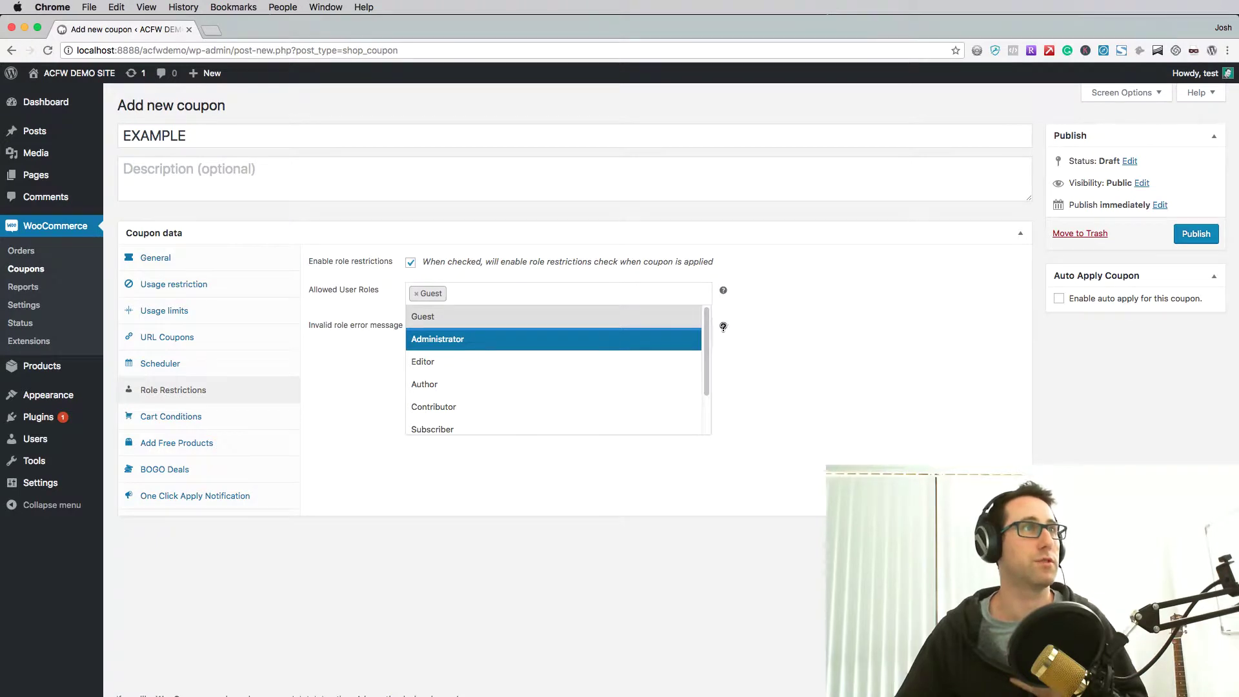
pyautogui.click(837, 295)
pyautogui.click(517, 340)
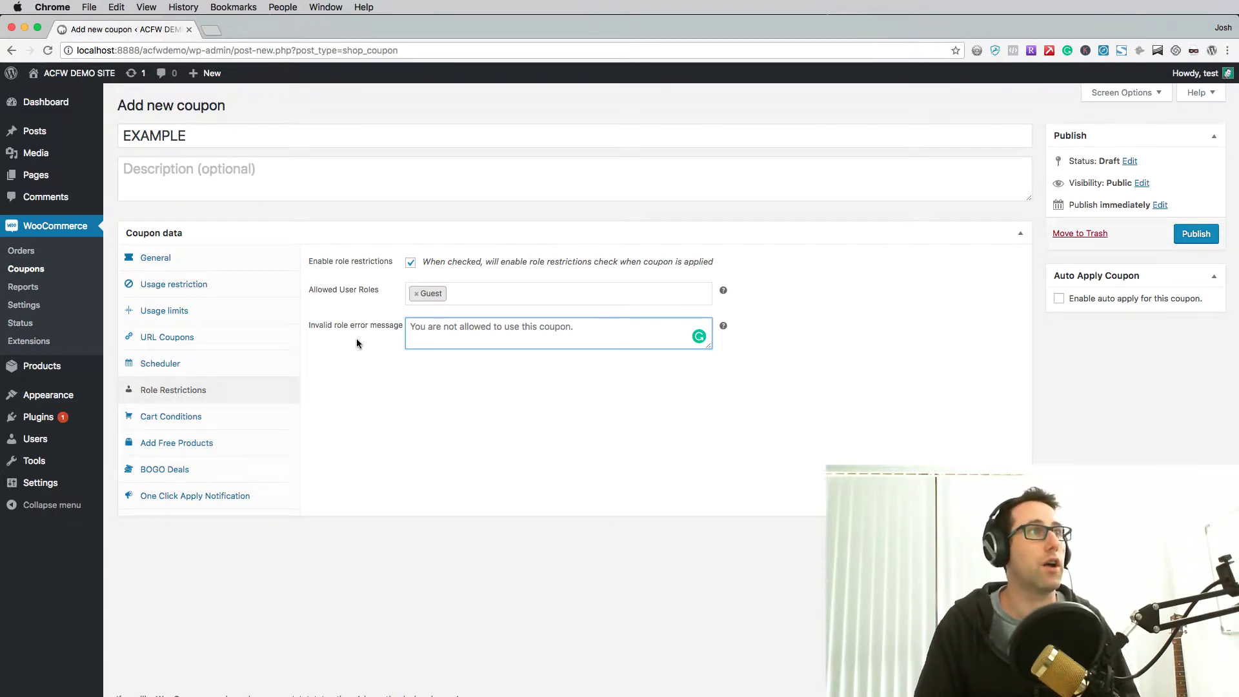
pyautogui.write("I'm sorry")
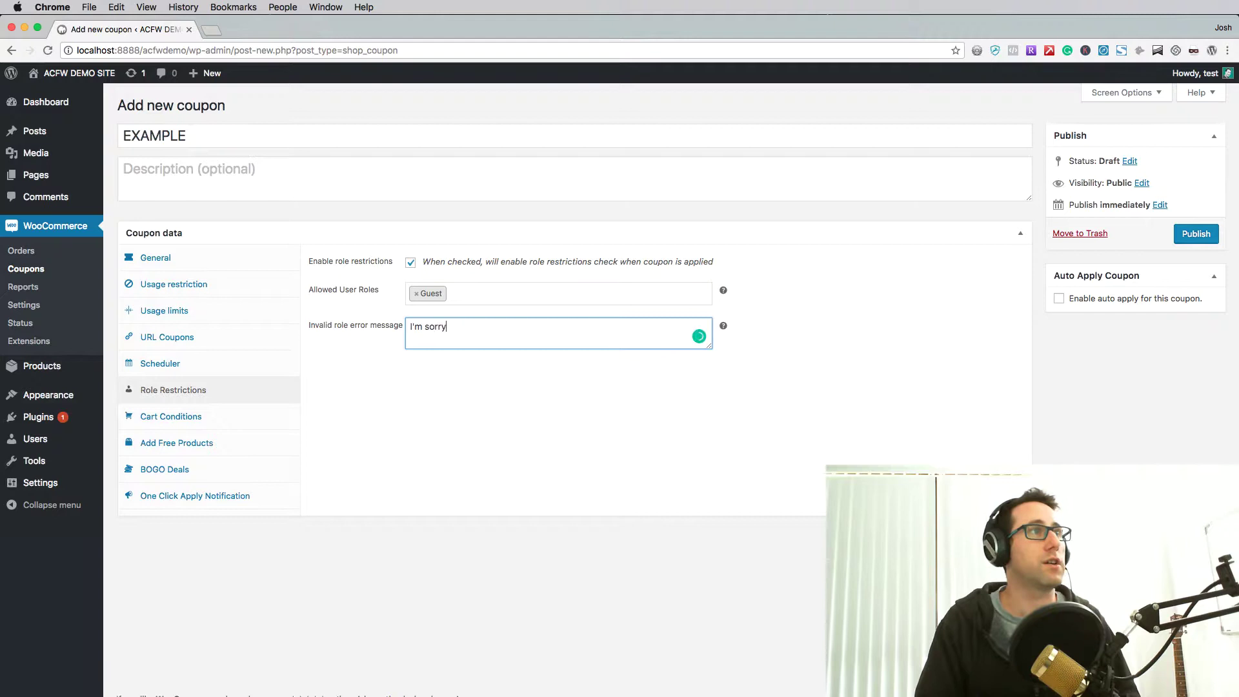
pyautogui.write(', you ar')
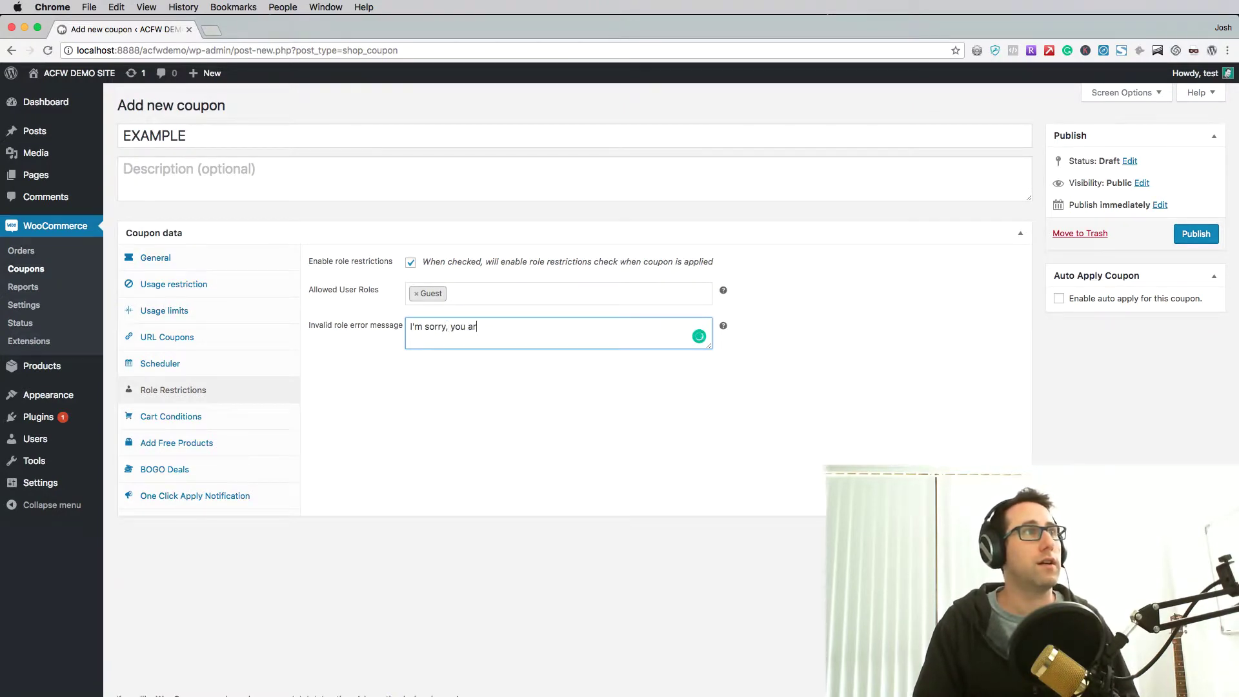
pyautogui.write("en't allowed to use ")
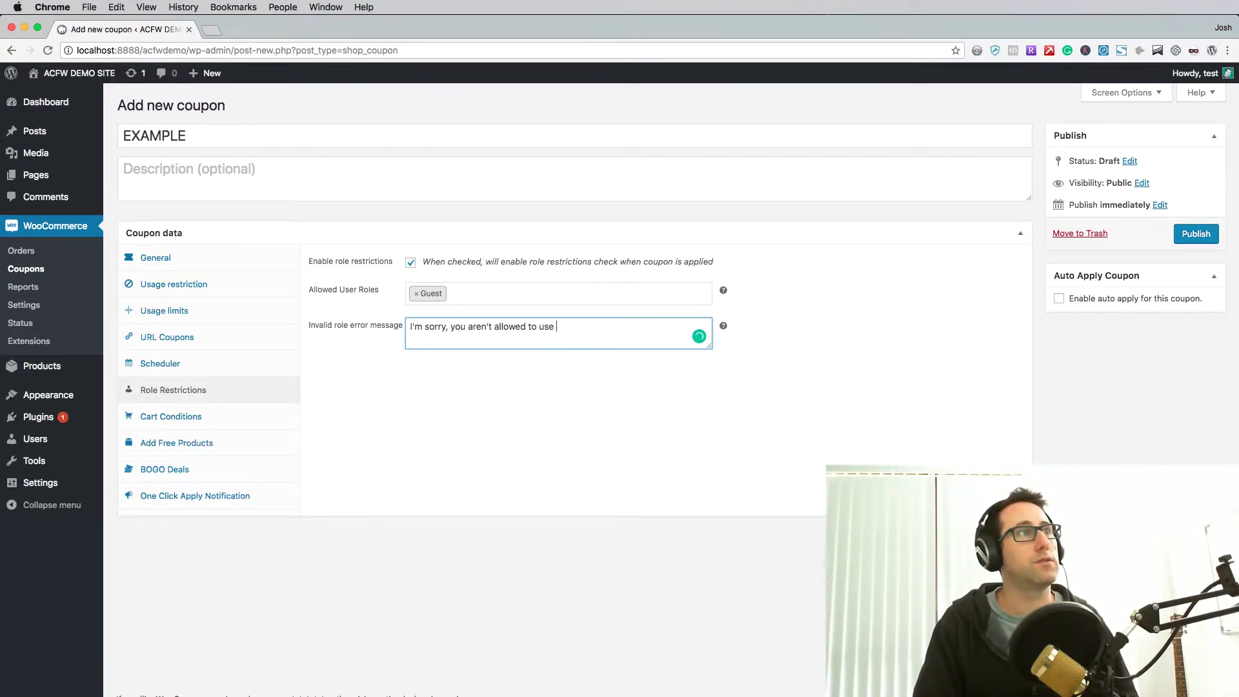
pyautogui.write("this coupon, it's f")
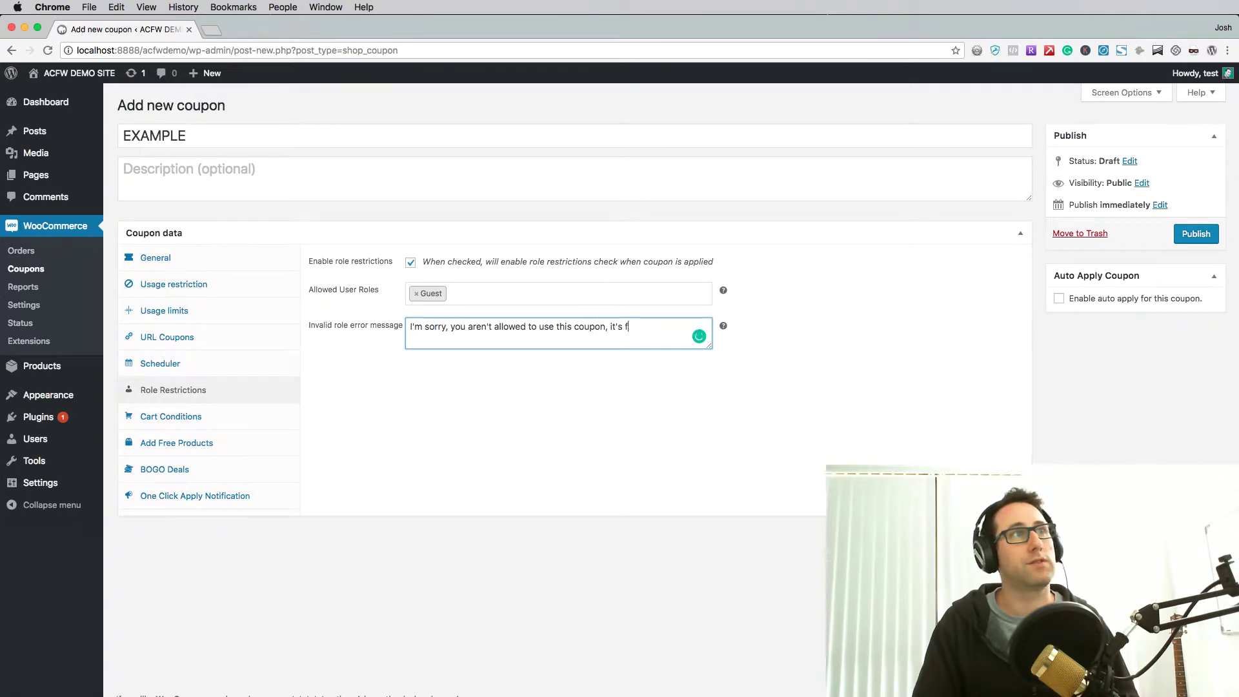
pyautogui.write('or new users onl.y')
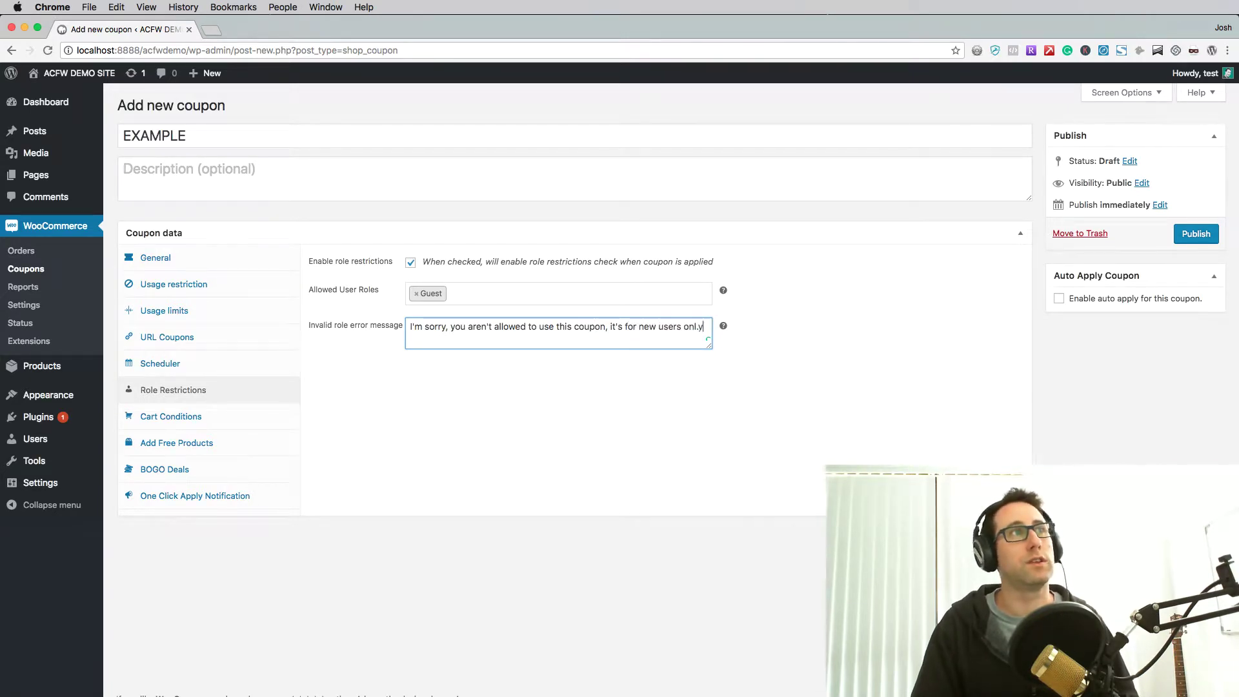
pyautogui.press('BackSpace')
pyautogui.press('BackSpace')
pyautogui.write('y.')
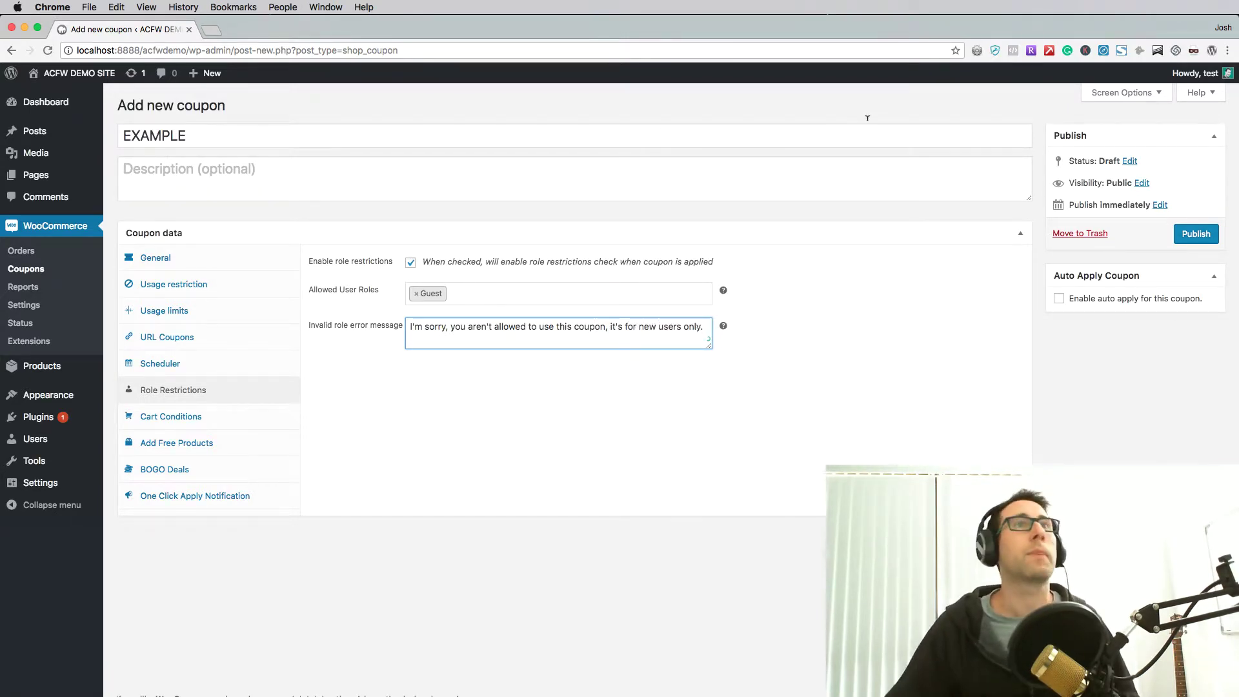
# - Publish the Guest-only 20% EXAMPLE coupon and confirm the Coupon updated notice
pyautogui.click(1193, 238)
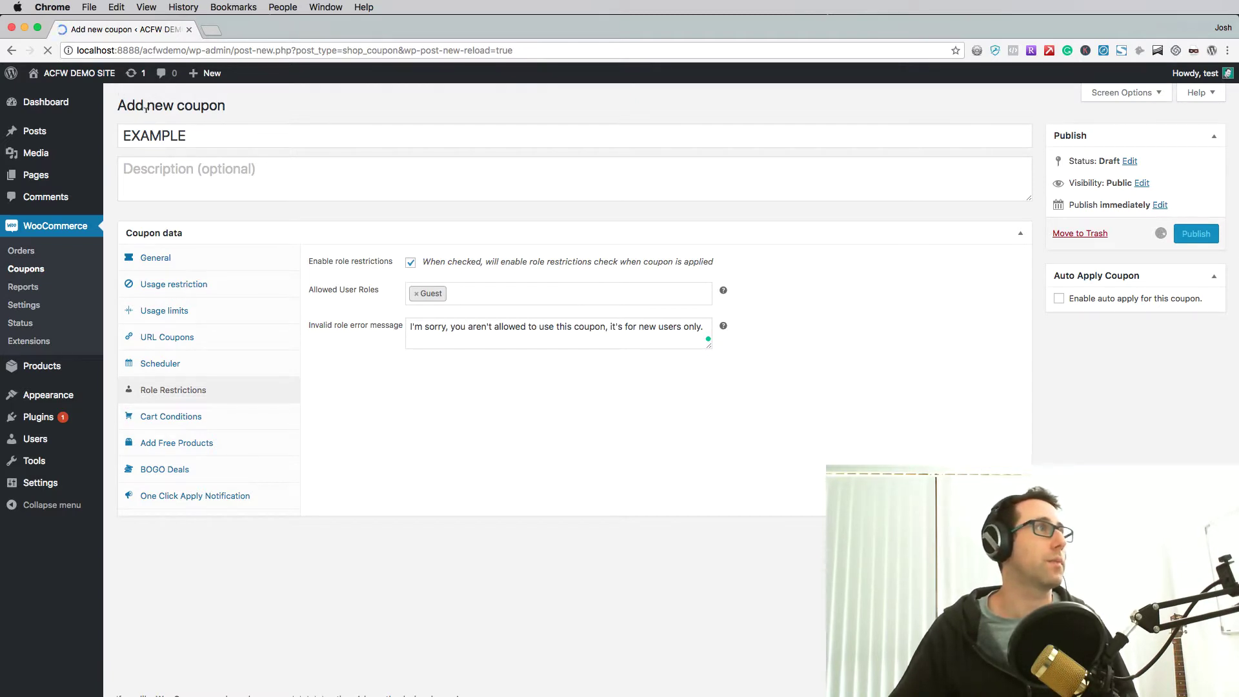
pyautogui.moveTo(39, 439)
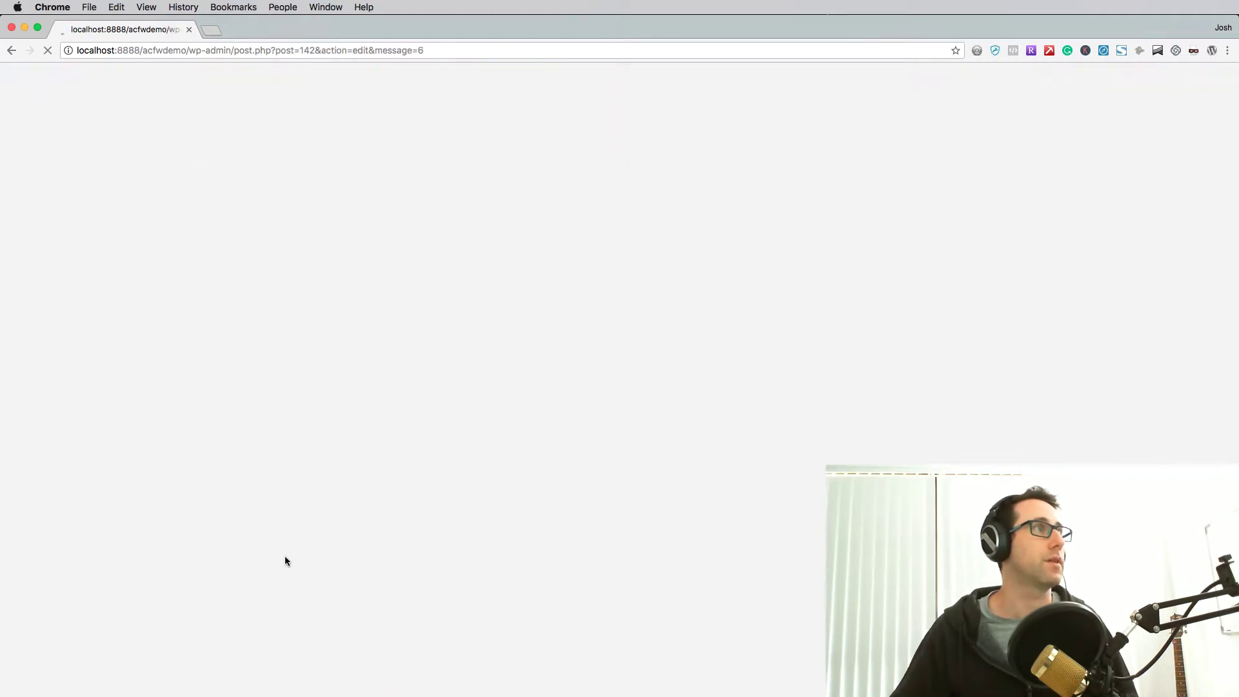
pyautogui.rightClick(285, 556)
pyautogui.click(219, 452)
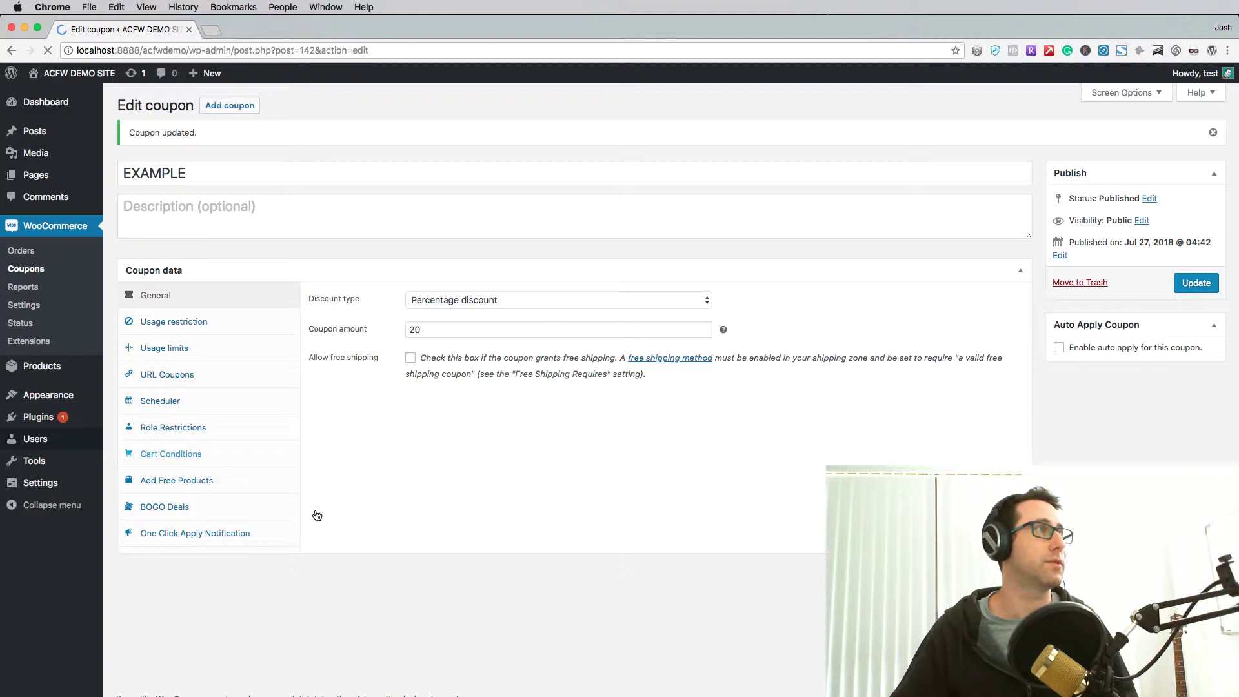
# - Open the Users > Add New page in a new browser tab
pyautogui.moveTo(56, 438)
pyautogui.rightClick(133, 445)
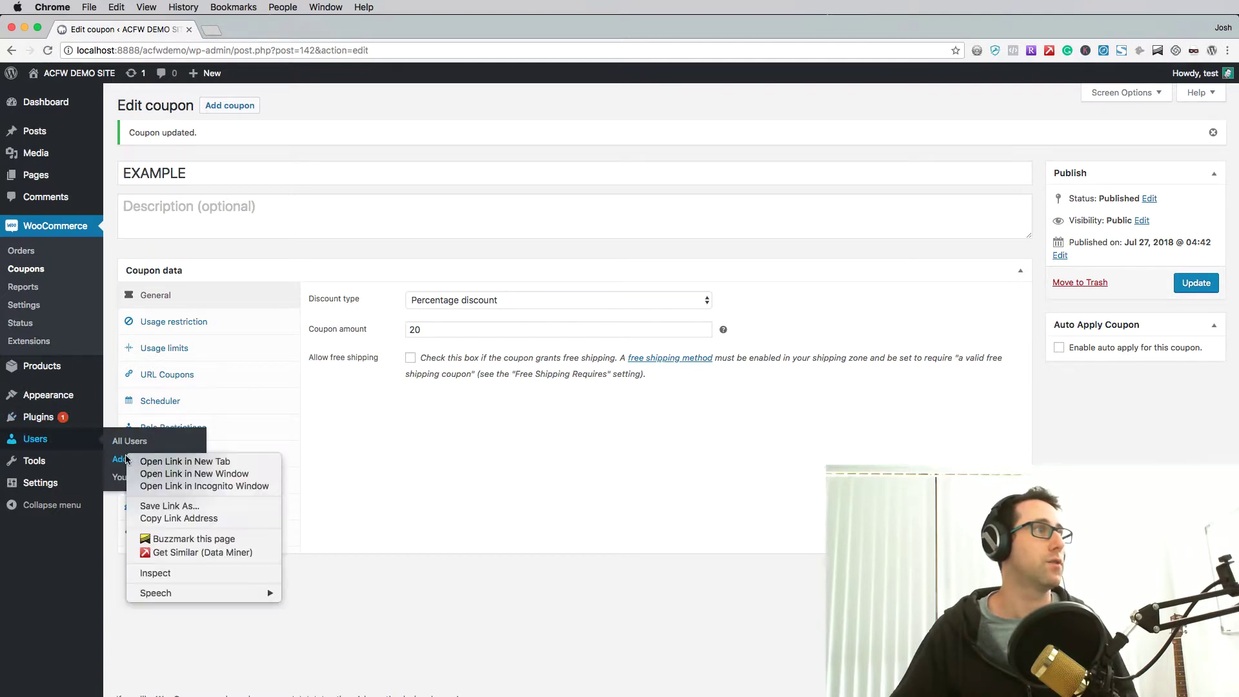
pyautogui.click(155, 461)
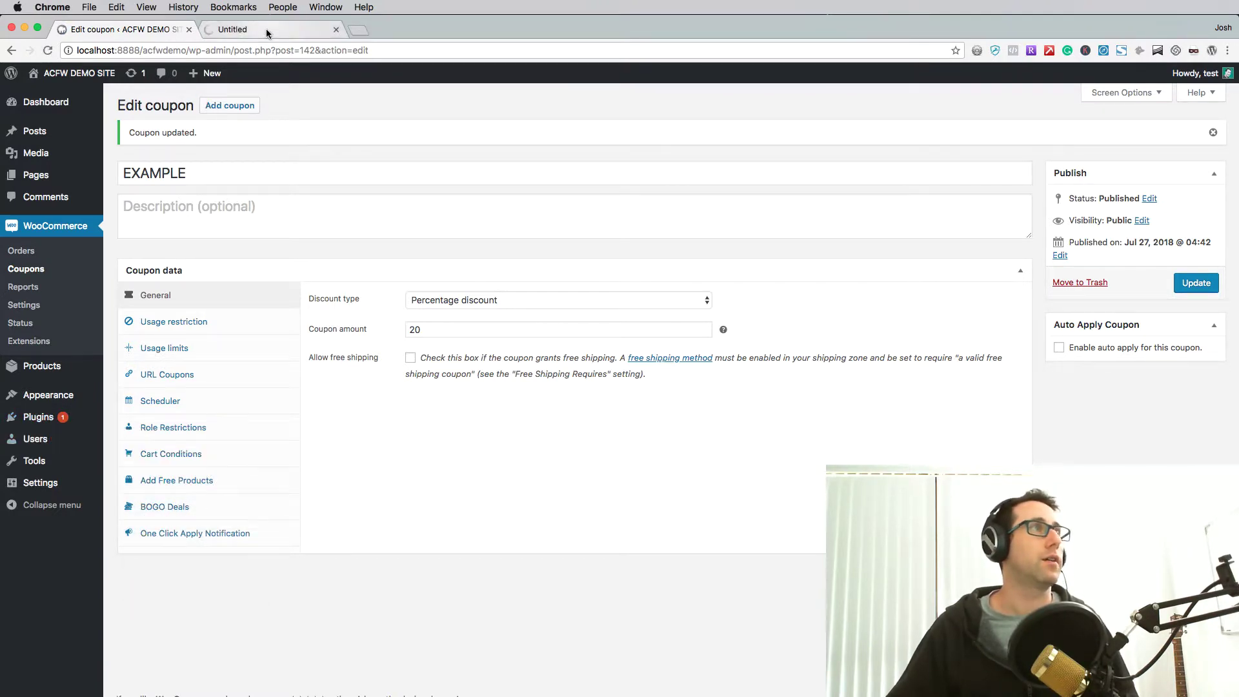
pyautogui.click(265, 28)
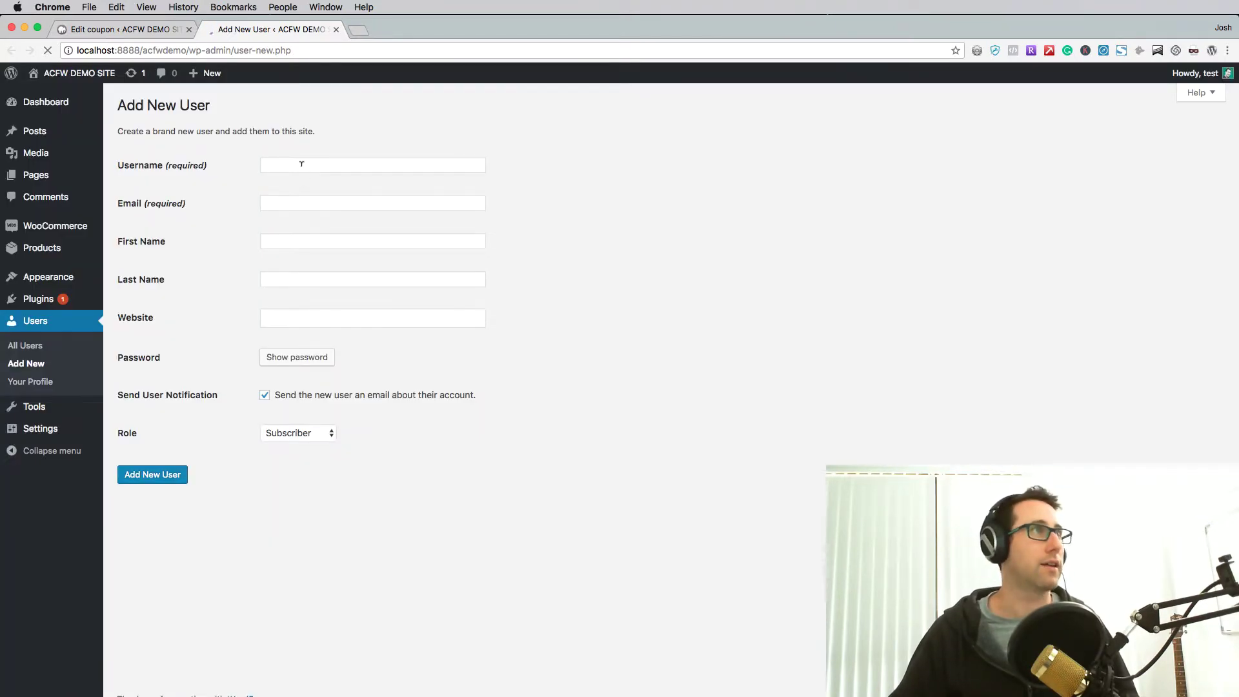
# - Fill in the new user's username, e-mail, first and last name, and password
pyautogui.click(349, 167)
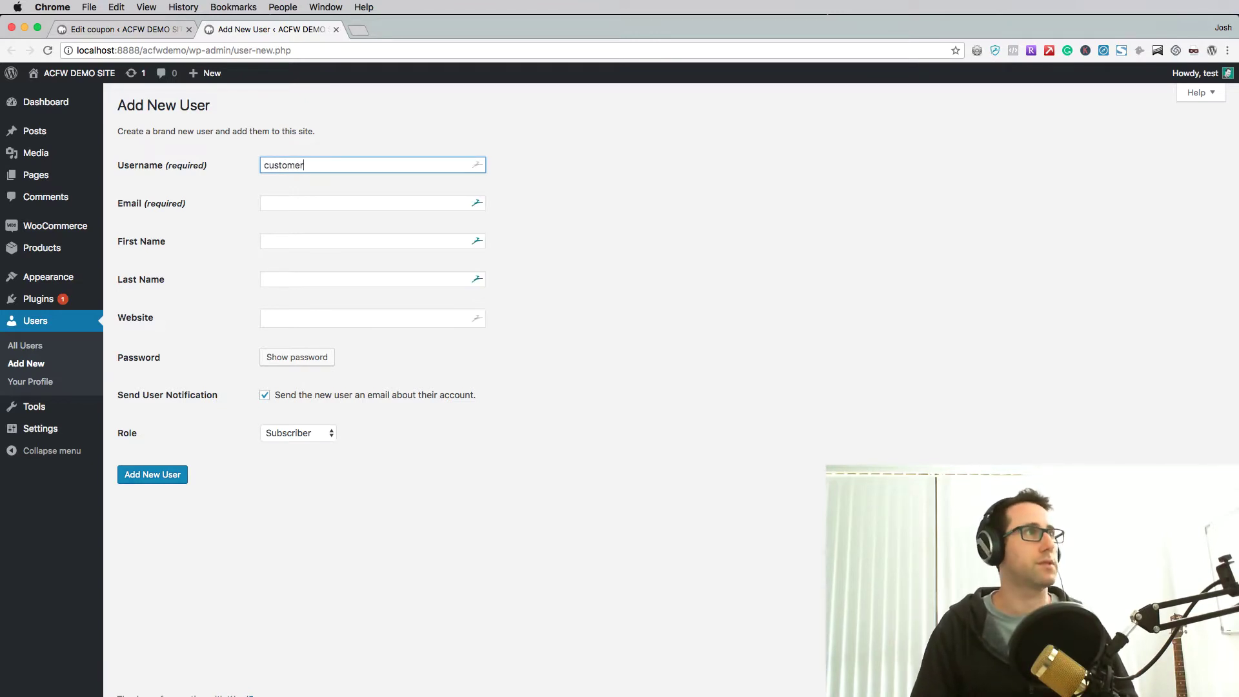
pyautogui.hotkey('alt', 'BackSpace')
pyautogui.write('somecustomer')
pyautogui.press('Tab')
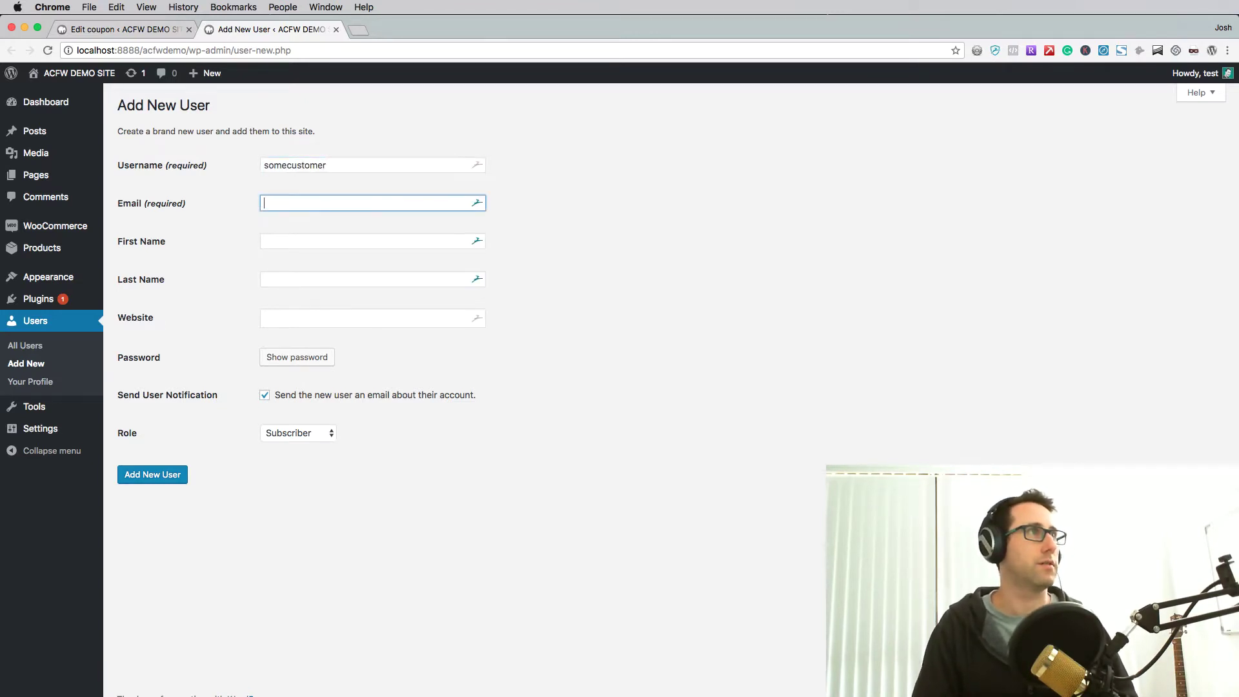
pyautogui.write('some')
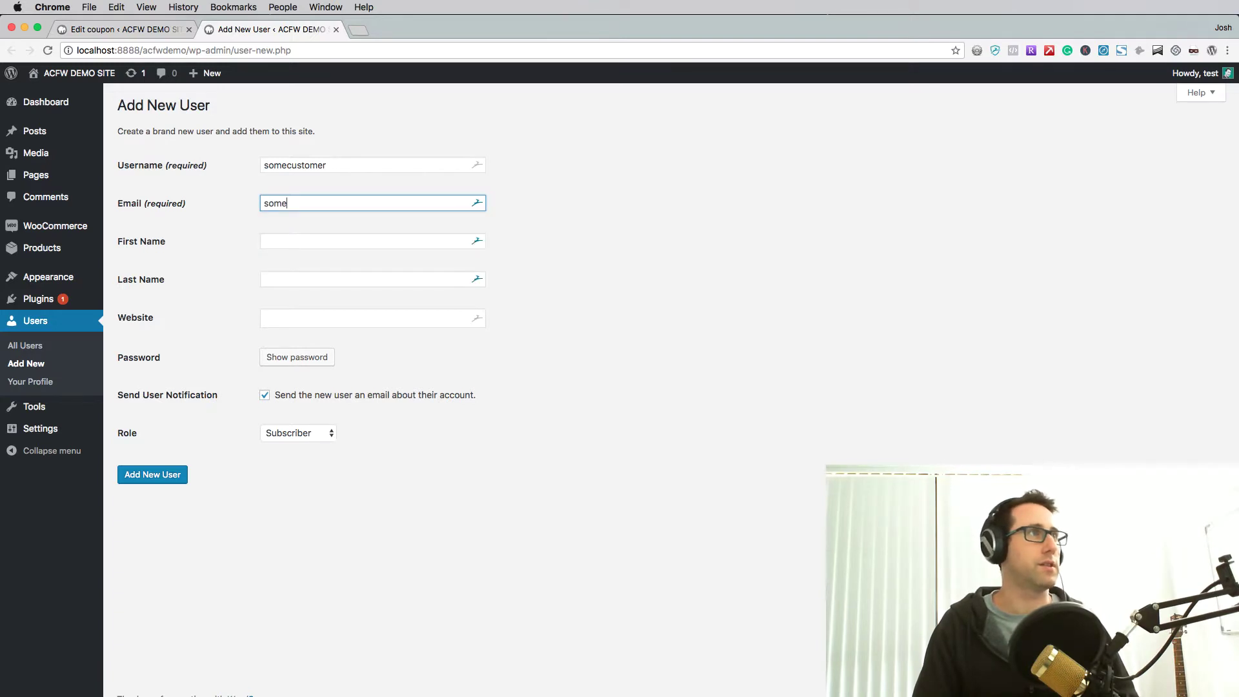
pyautogui.write('customer@ex')
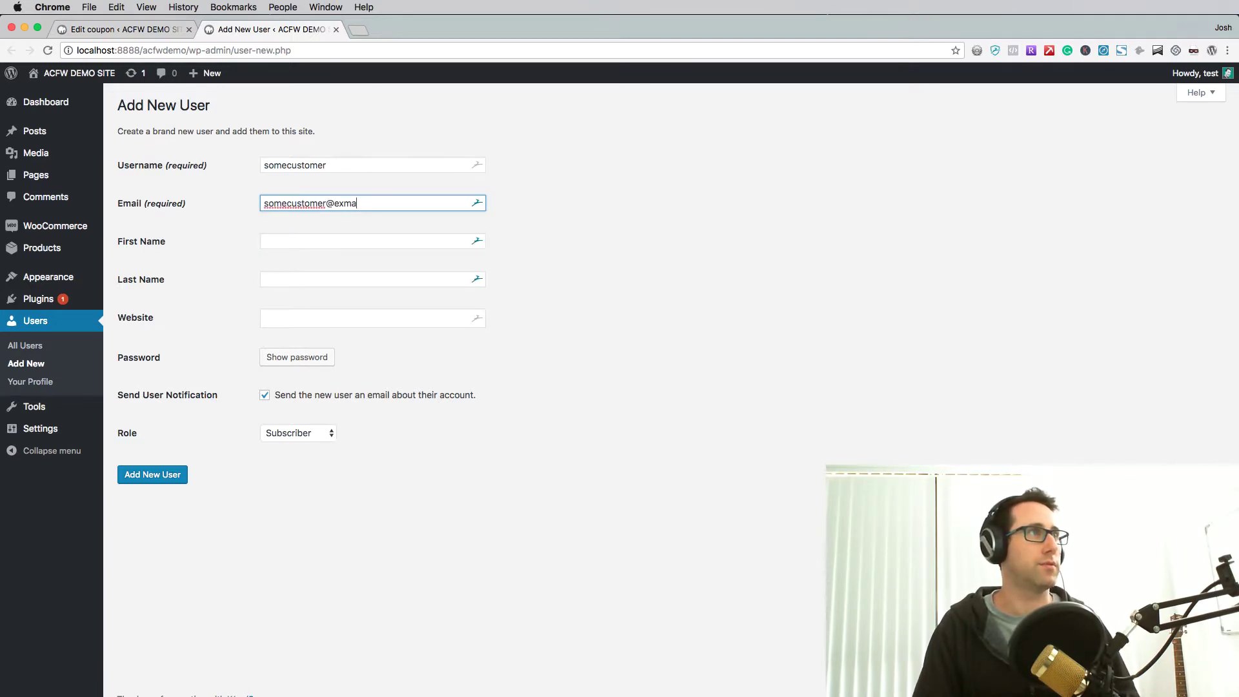
pyautogui.write('ample.com')
pyautogui.press('Tab')
pyautogui.write('Test')
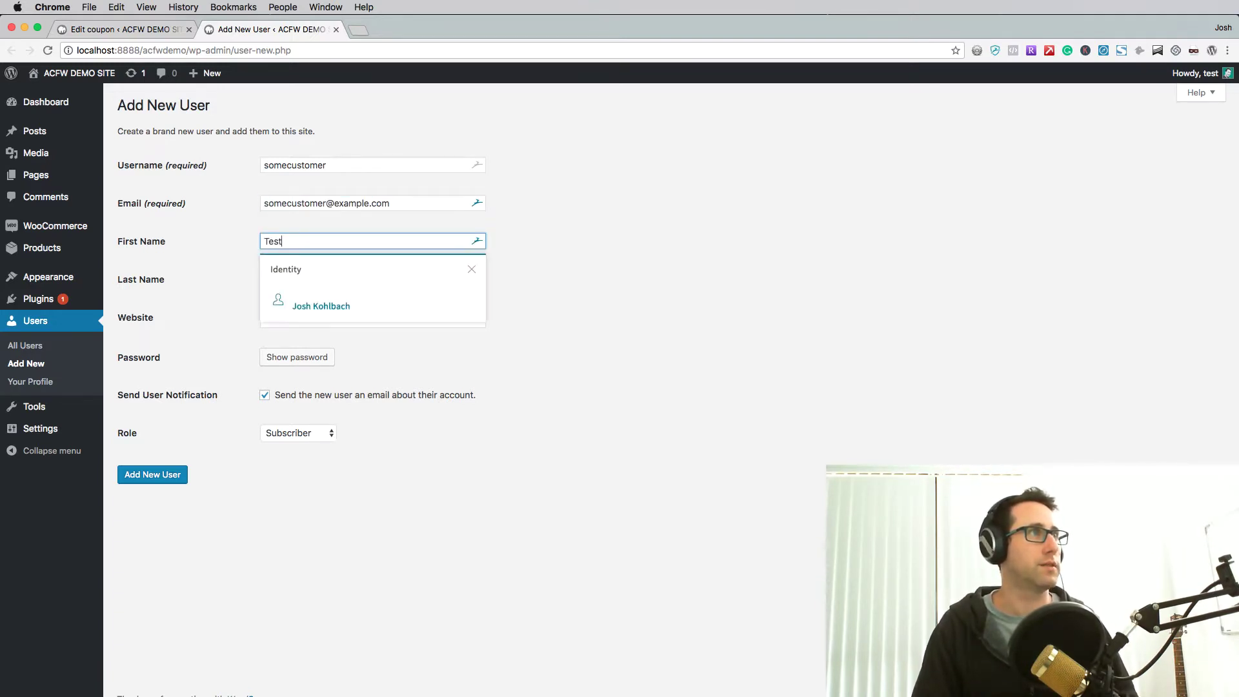
pyautogui.press('Tab')
pyautogui.write('Test')
pyautogui.press('Tab')
pyautogui.press('Tab')
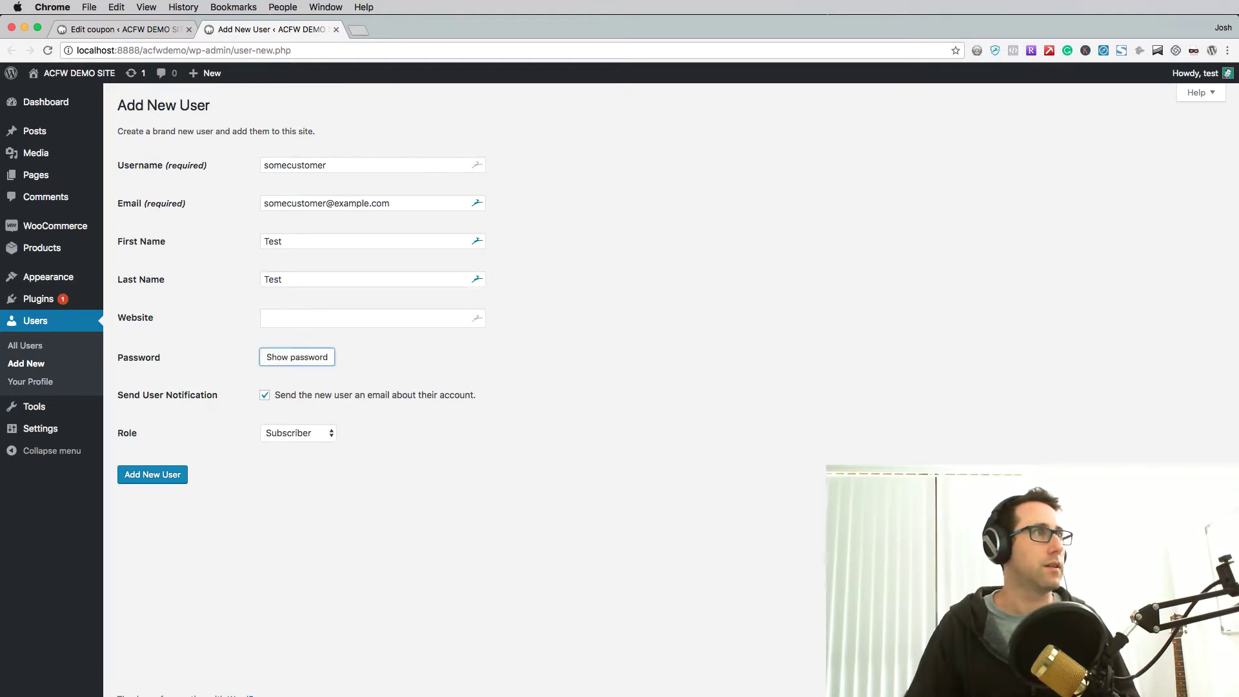
pyautogui.press('Return')
pyautogui.write('somecustomer')
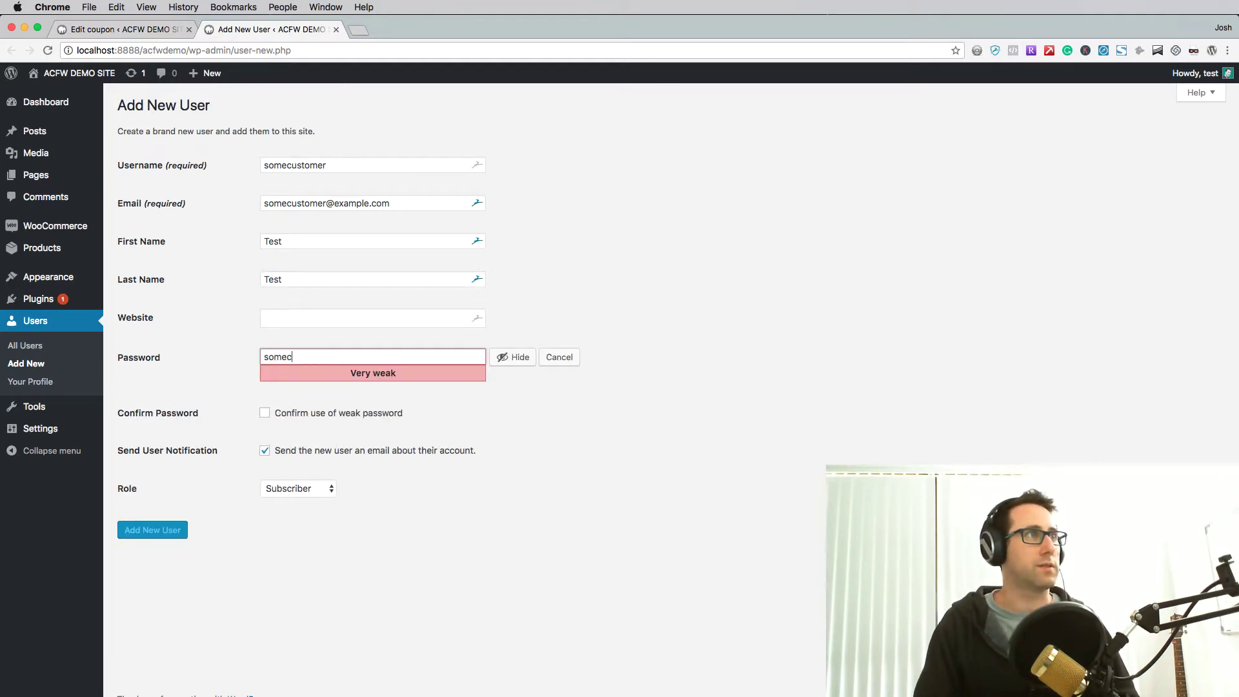
# - Accept the weak password, skip the notification e-mail, set role Customer, and add the user
pyautogui.click(308, 414)
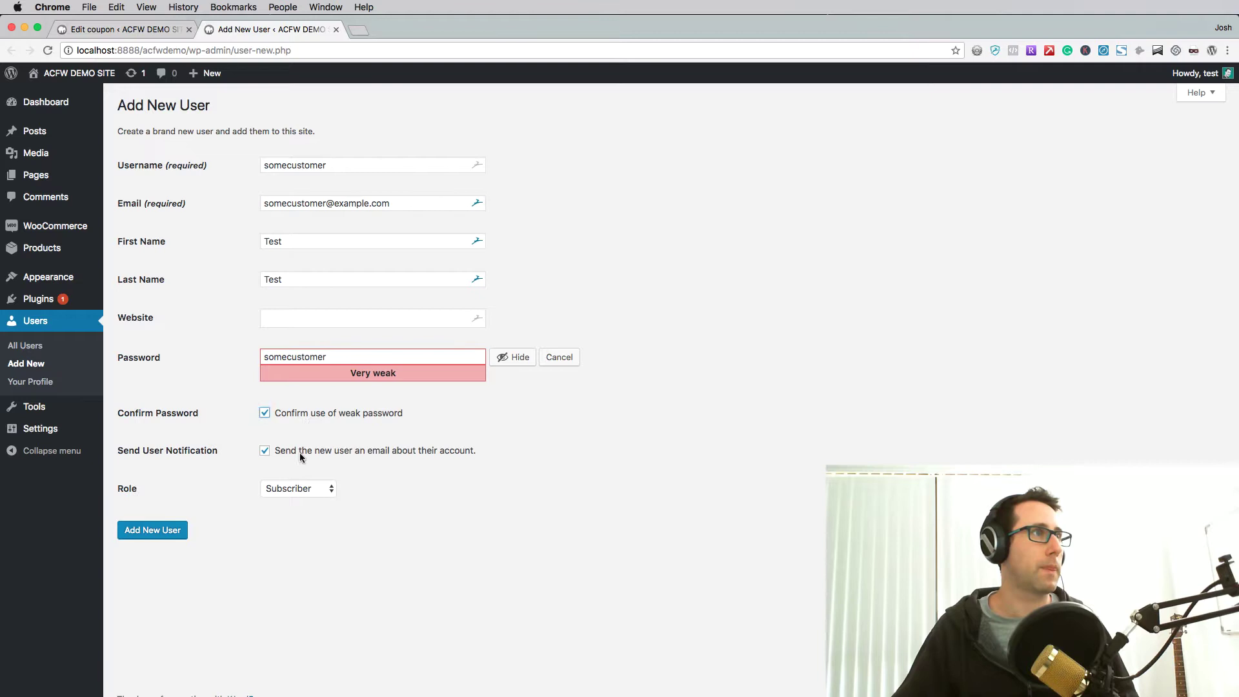
pyautogui.click(306, 487)
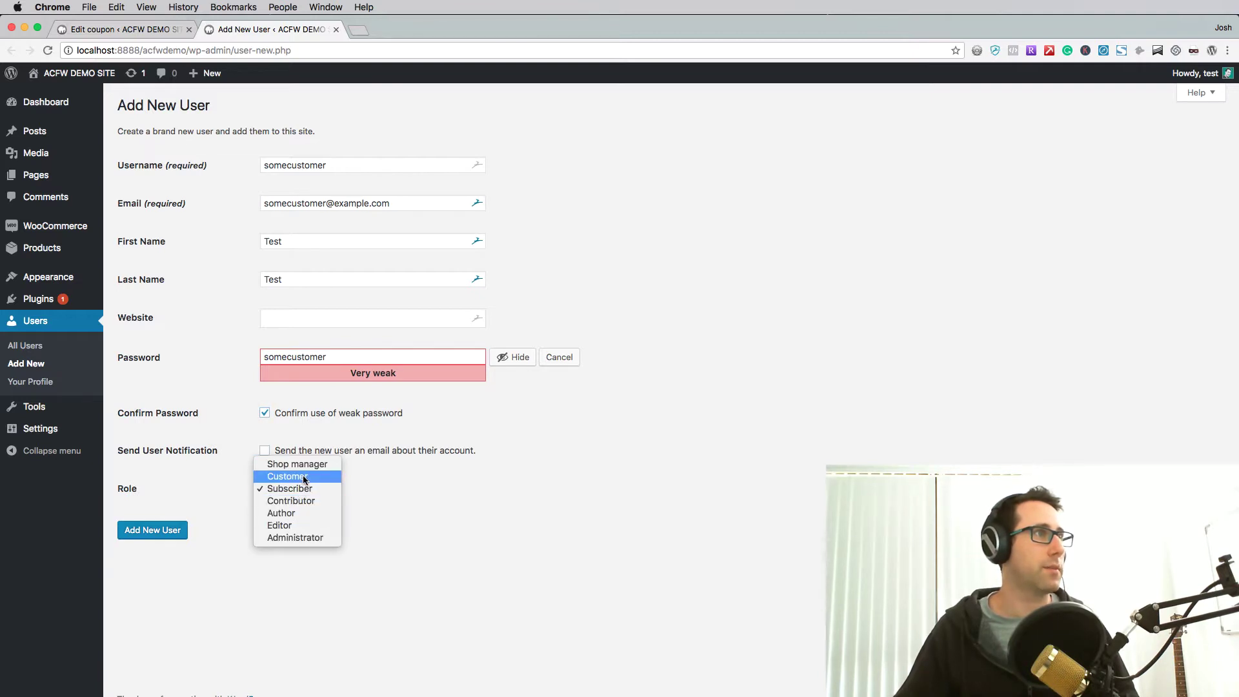
pyautogui.click(284, 475)
pyautogui.click(278, 551)
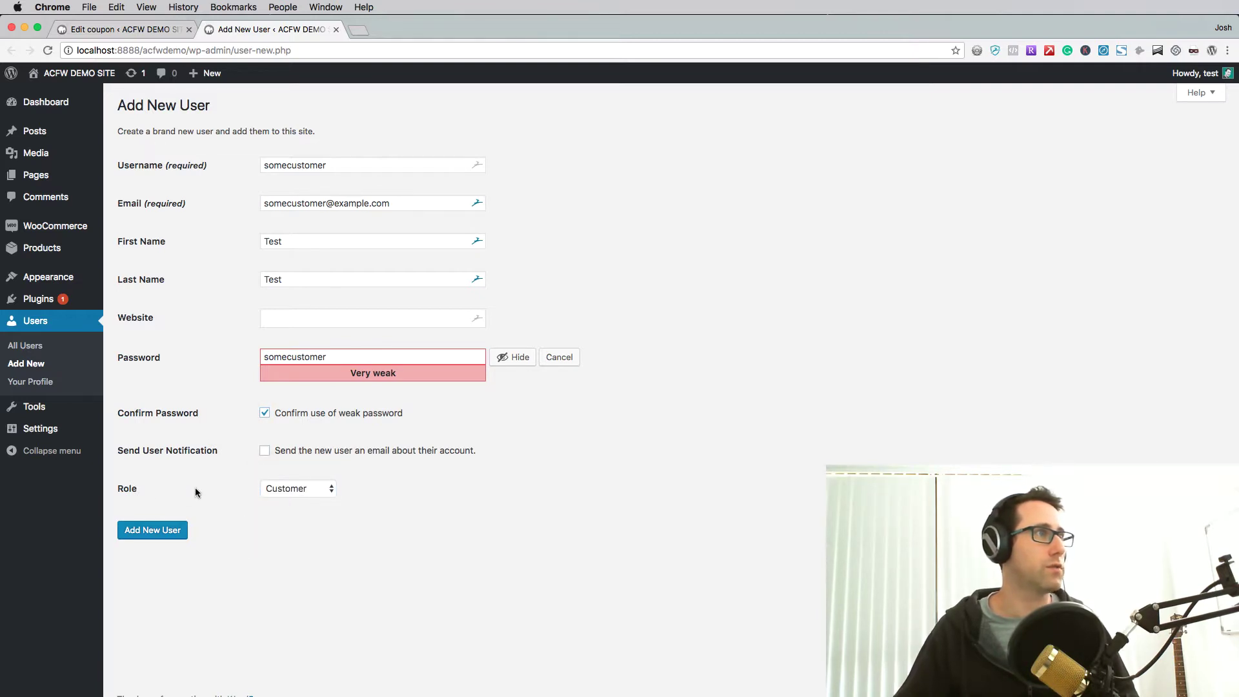
pyautogui.moveTo(195, 487); pyautogui.dragTo(194, 100)
pyautogui.click(187, 516)
pyautogui.click(163, 531)
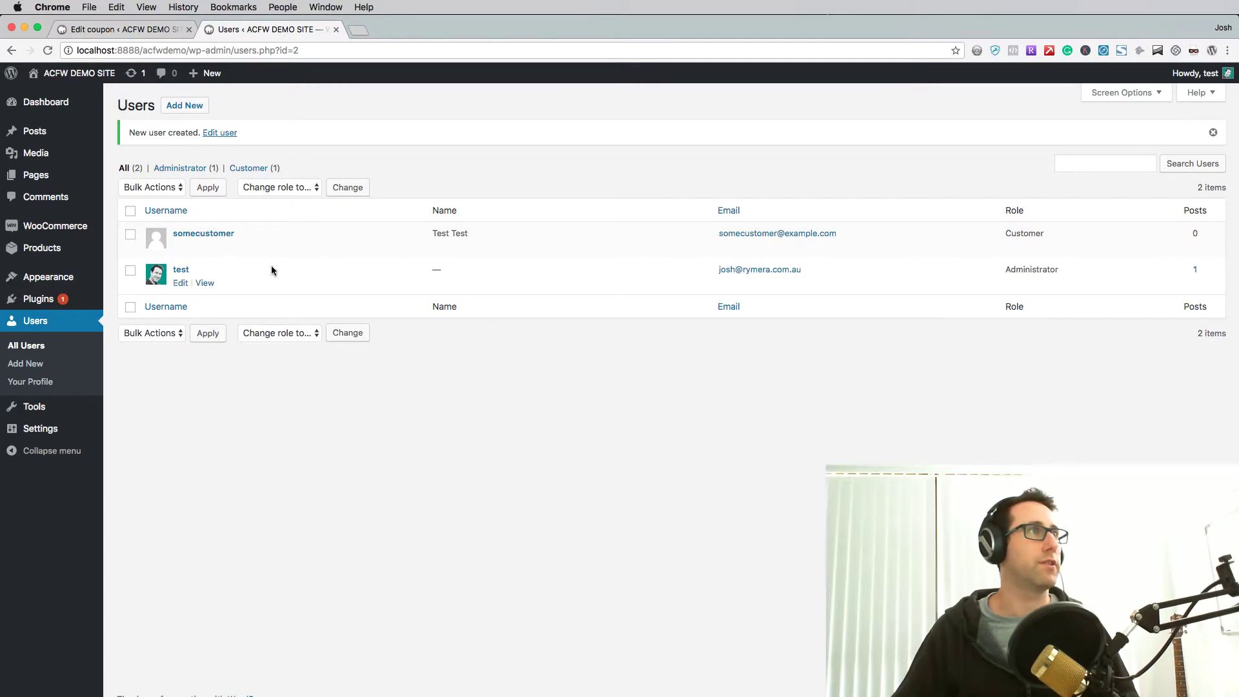
pyautogui.rightClick(100, 76)
# - In a private storefront window, log in as the new customer via My account, then return Home
pyautogui.click(277, 102)
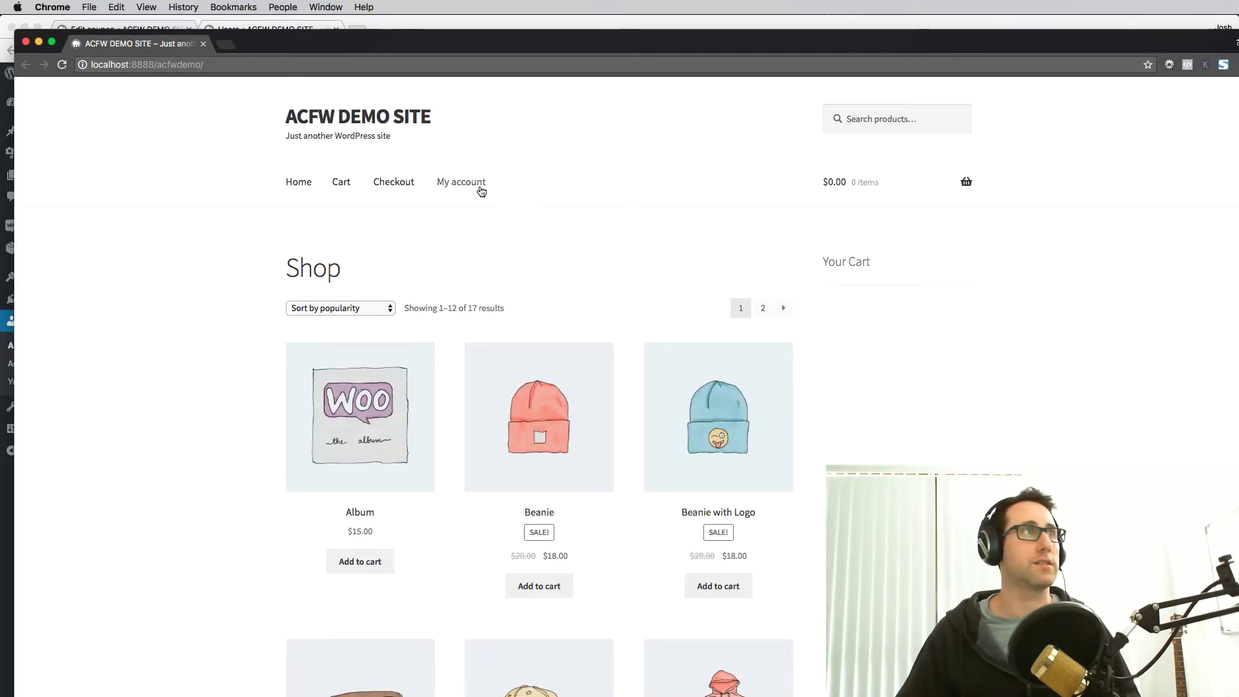
pyautogui.click(483, 191)
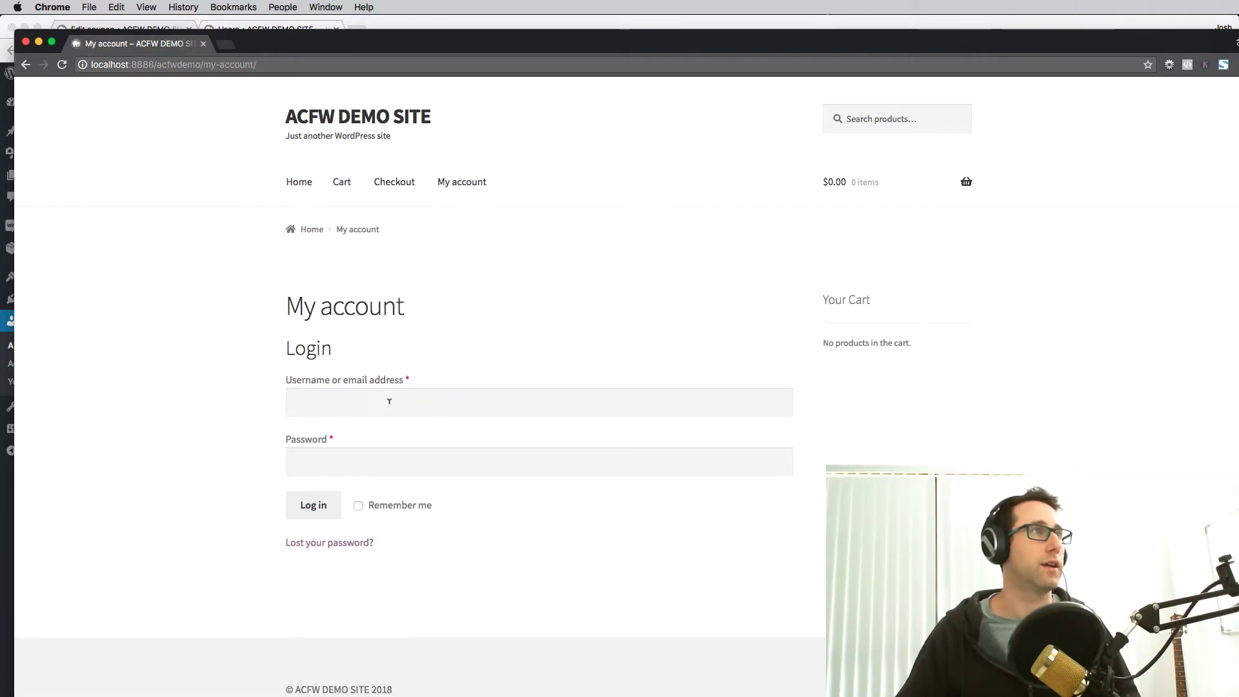
pyautogui.click(387, 400)
pyautogui.write('somecustomer')
pyautogui.press('Tab')
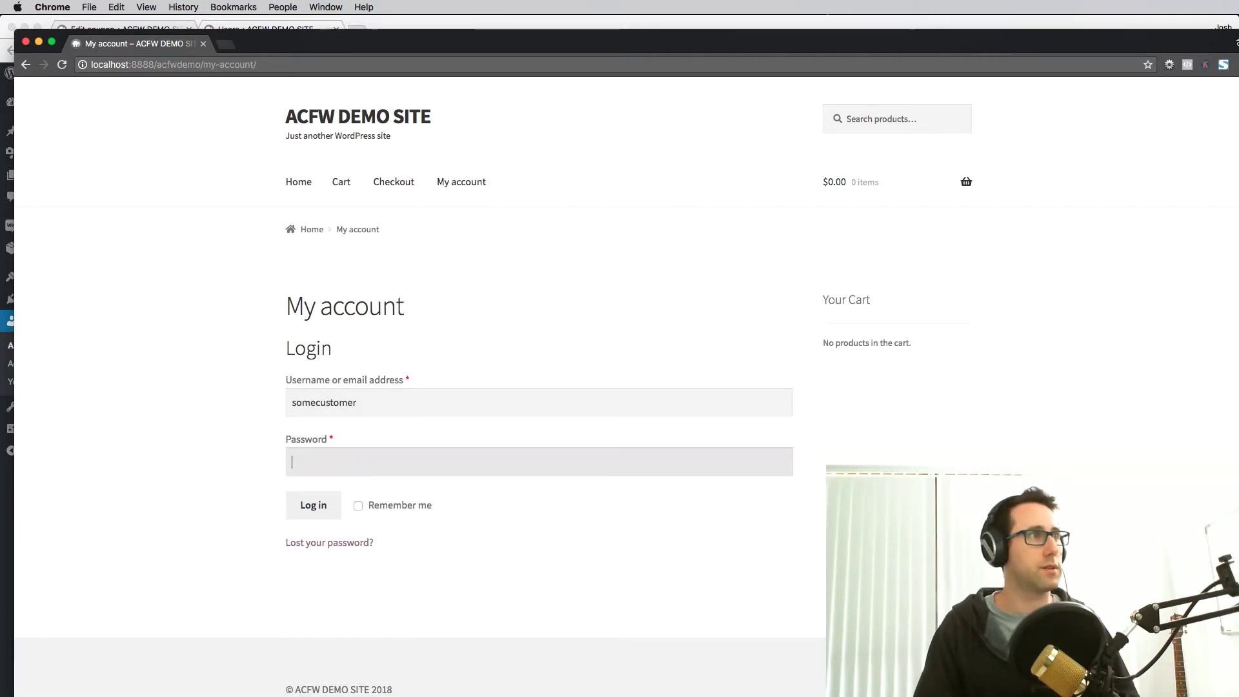
pyautogui.write('password1234')
pyautogui.press('Return')
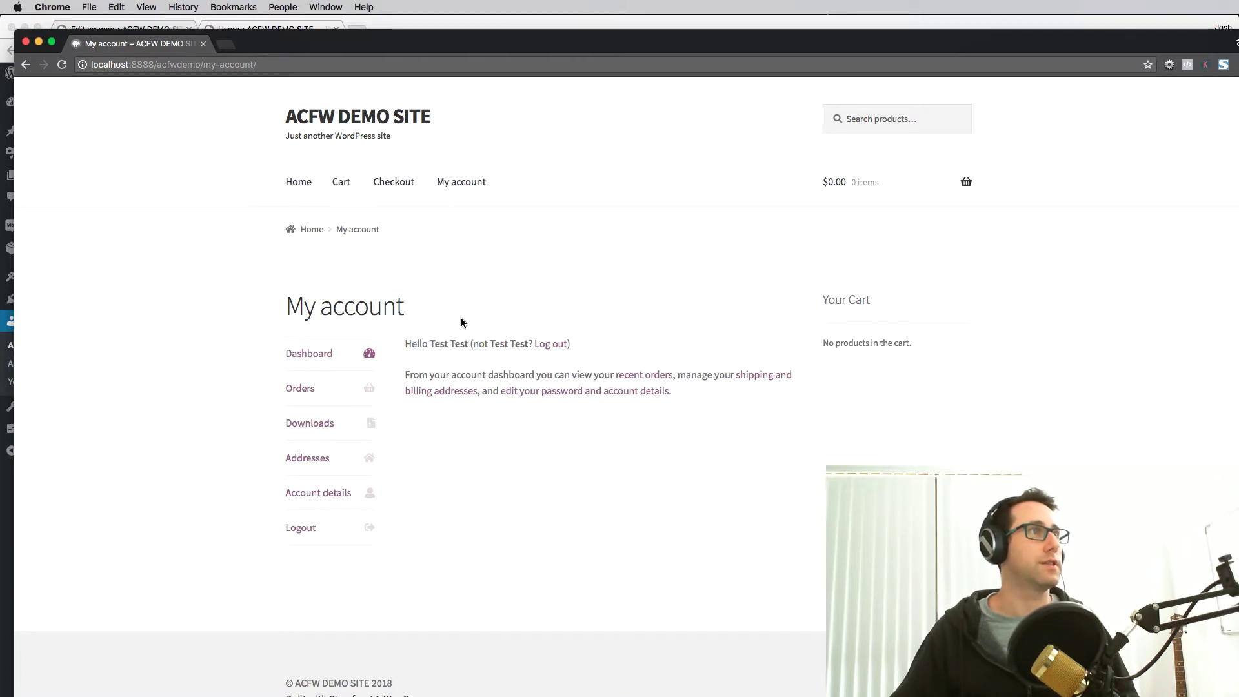
pyautogui.click(294, 183)
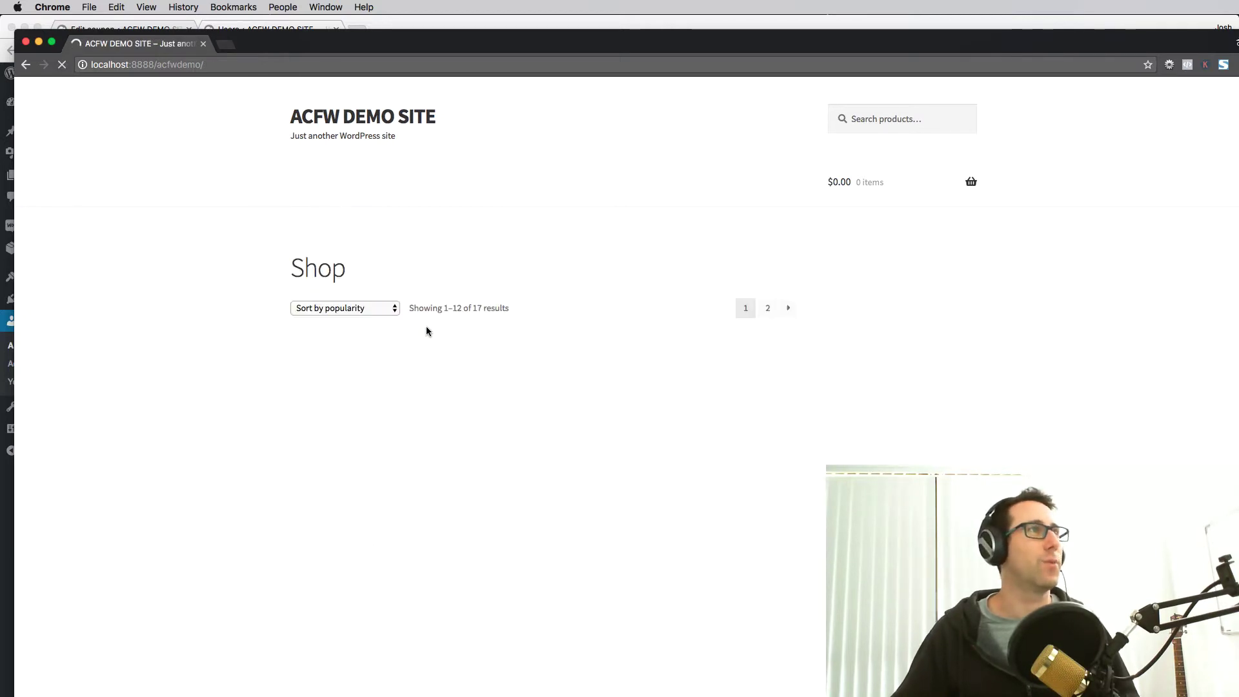
# - Add Beanie with Logo, Belt and Hoodie with Logo to the cart and view the $118.00 cart
pyautogui.scroll(-3, 594, 527)
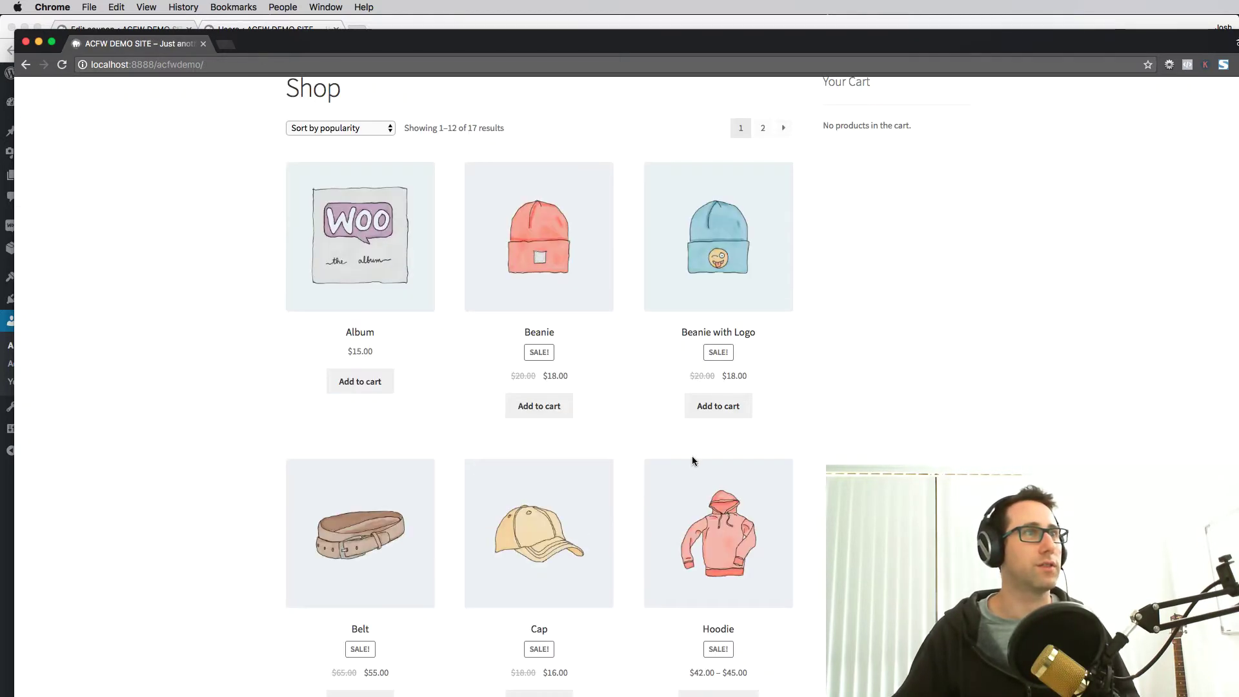
pyautogui.click(718, 405)
pyautogui.scroll(-4, 641, 438)
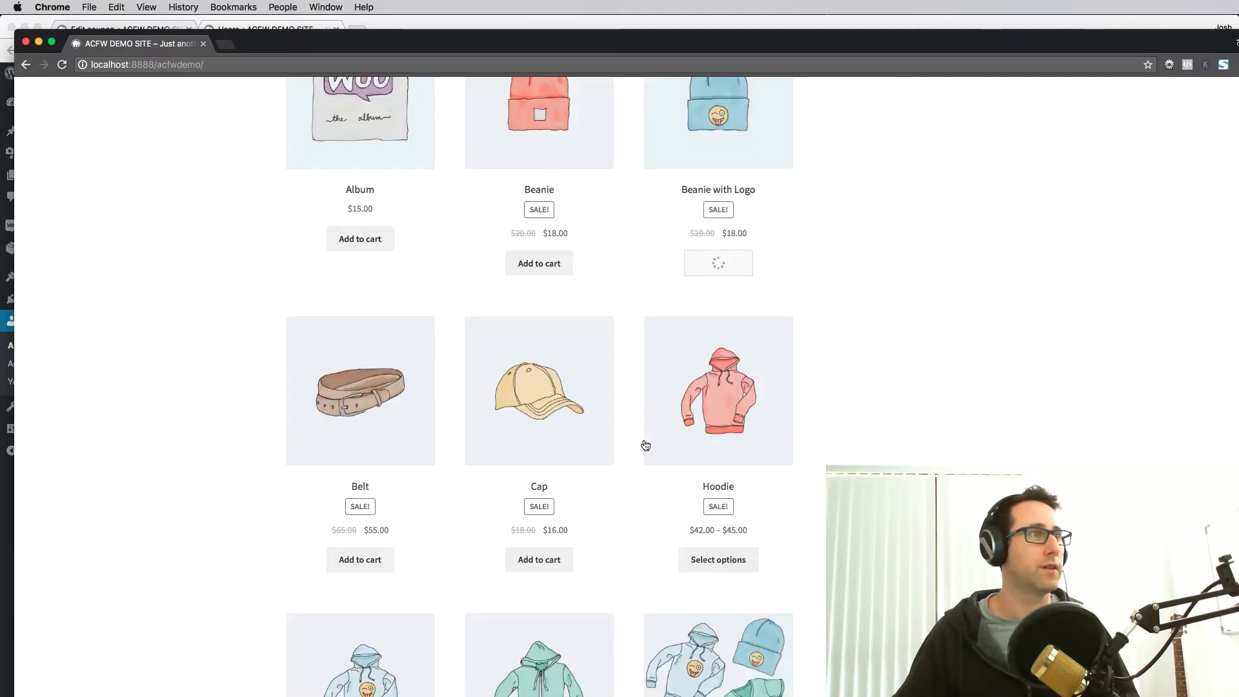
pyautogui.click(346, 561)
pyautogui.scroll(-10, 472, 516)
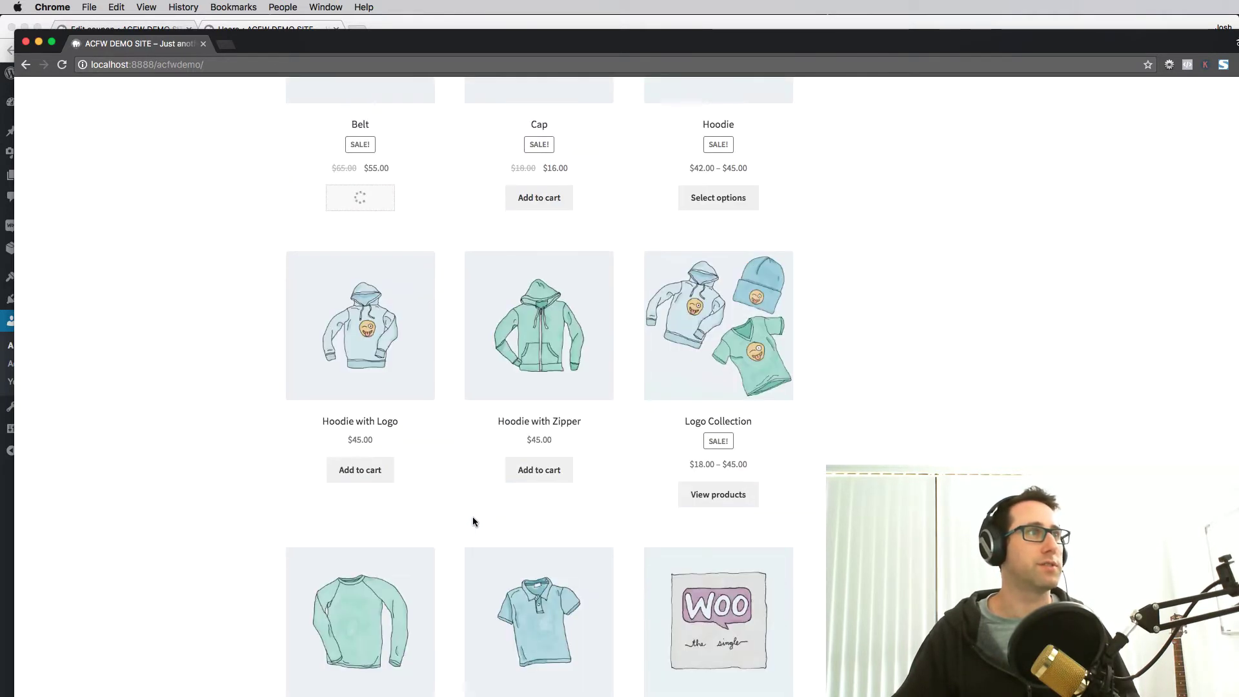
pyautogui.click(393, 475)
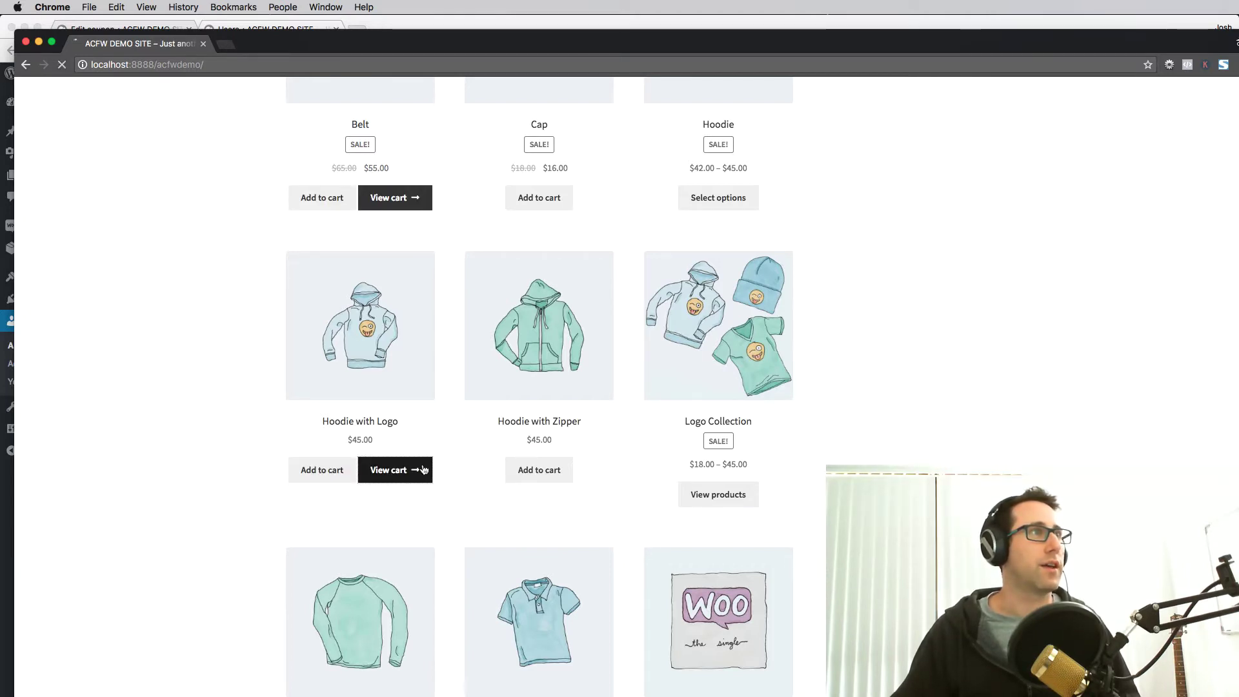
pyautogui.click(418, 470)
pyautogui.scroll(4, 452, 443)
pyautogui.scroll(2, 710, 302)
pyautogui.scroll(4, 884, 309)
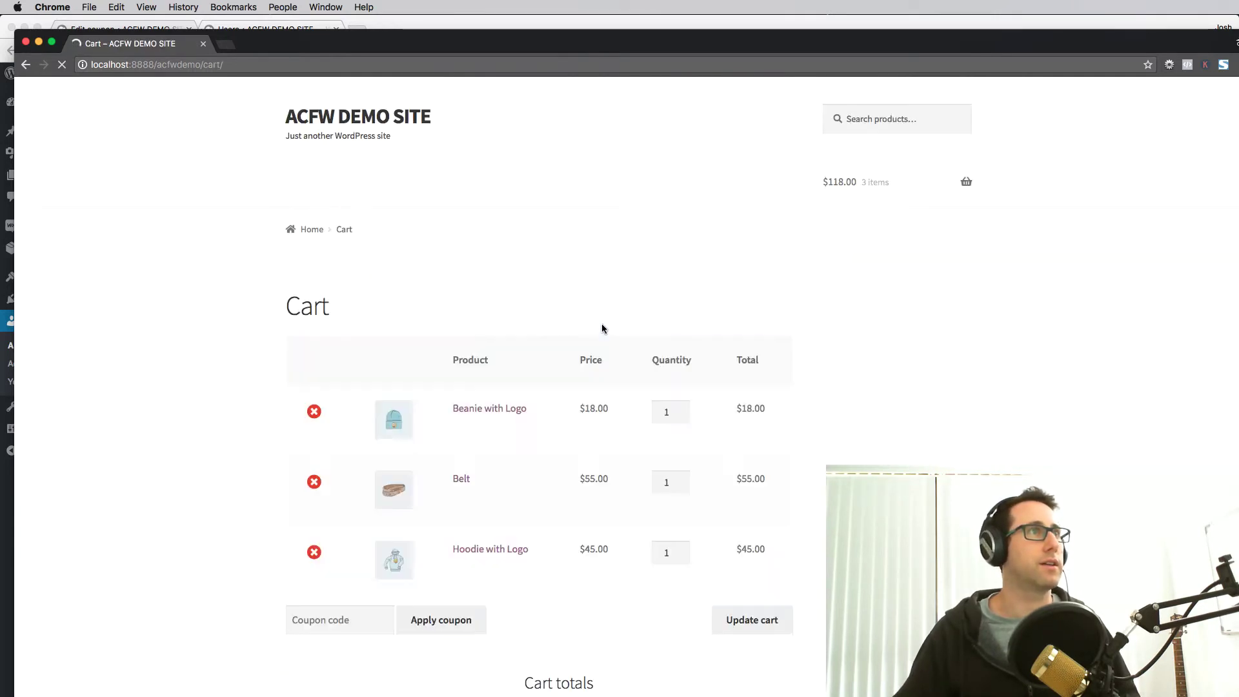
# - Enter coupon code EXAMPLE in the cart and apply it as the logged-in customer
pyautogui.scroll(-3, 516, 445)
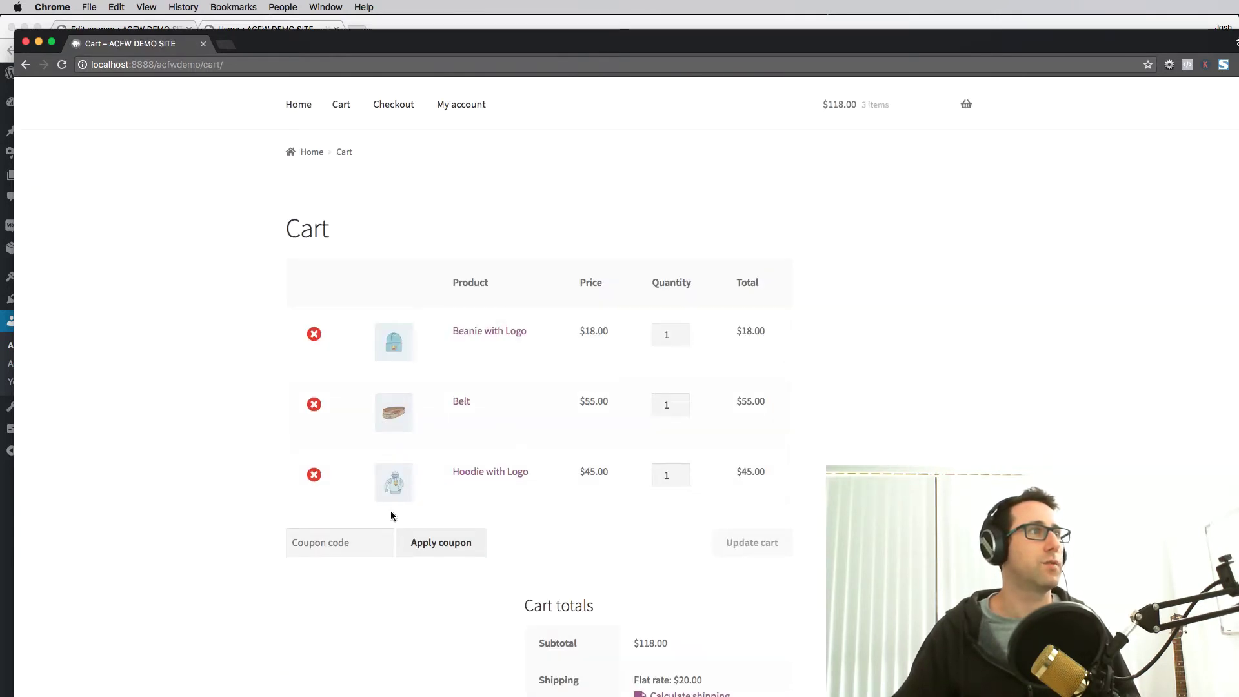
pyautogui.click(361, 545)
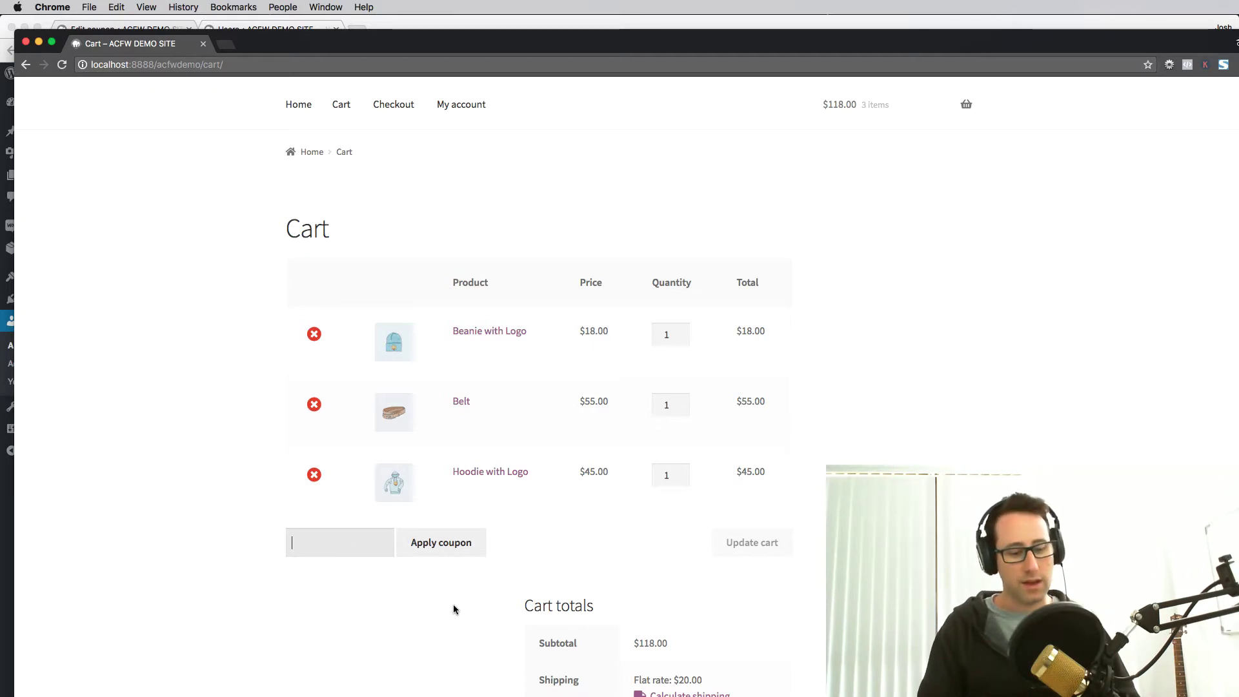
pyautogui.write('EXAM')
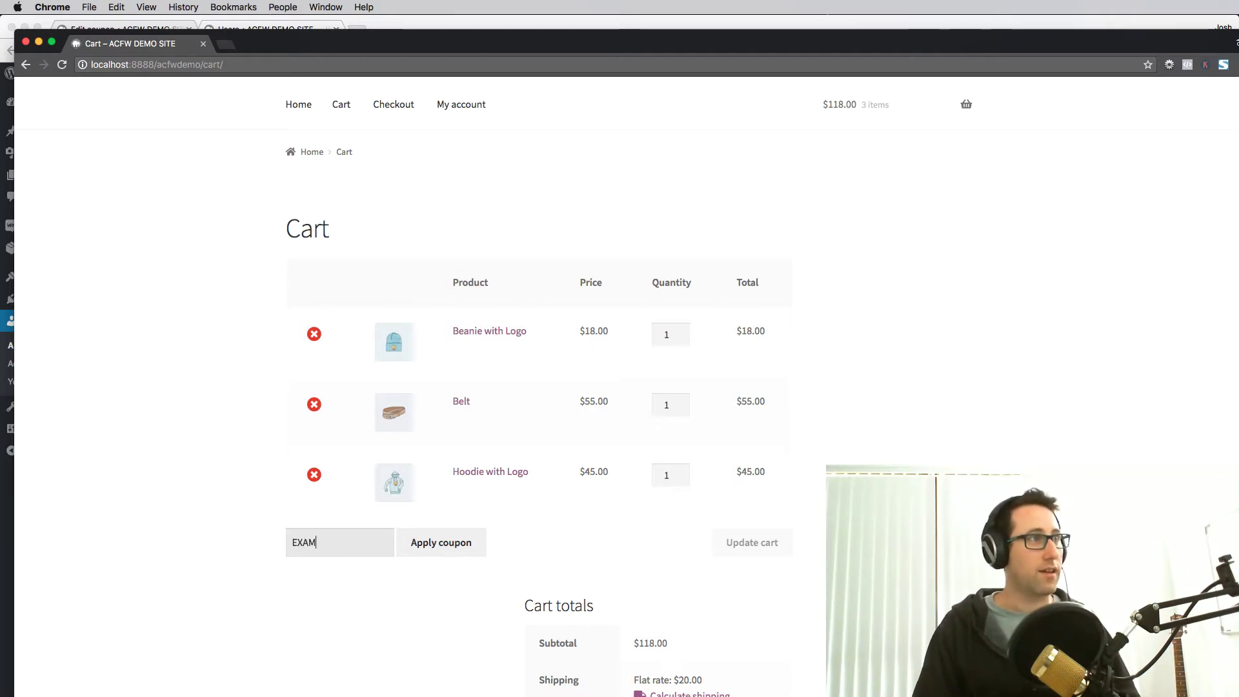
pyautogui.write('PLE')
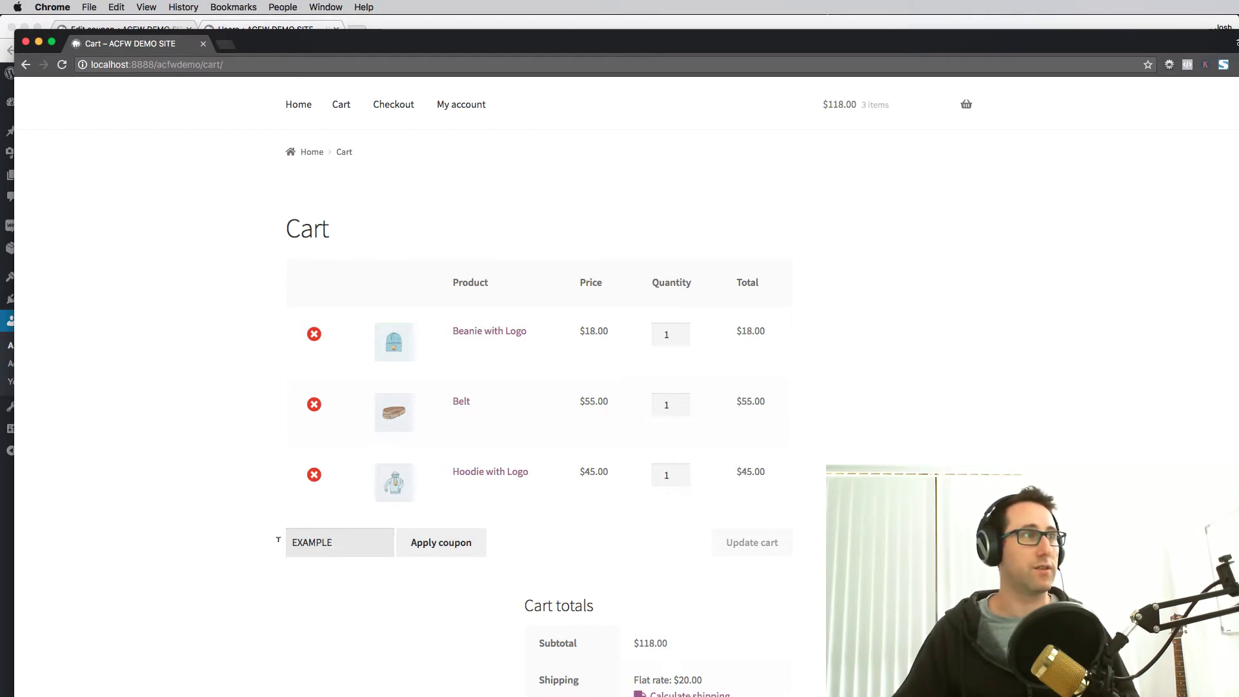
pyautogui.doubleClick(303, 541)
pyautogui.click(323, 541)
pyautogui.click(342, 604)
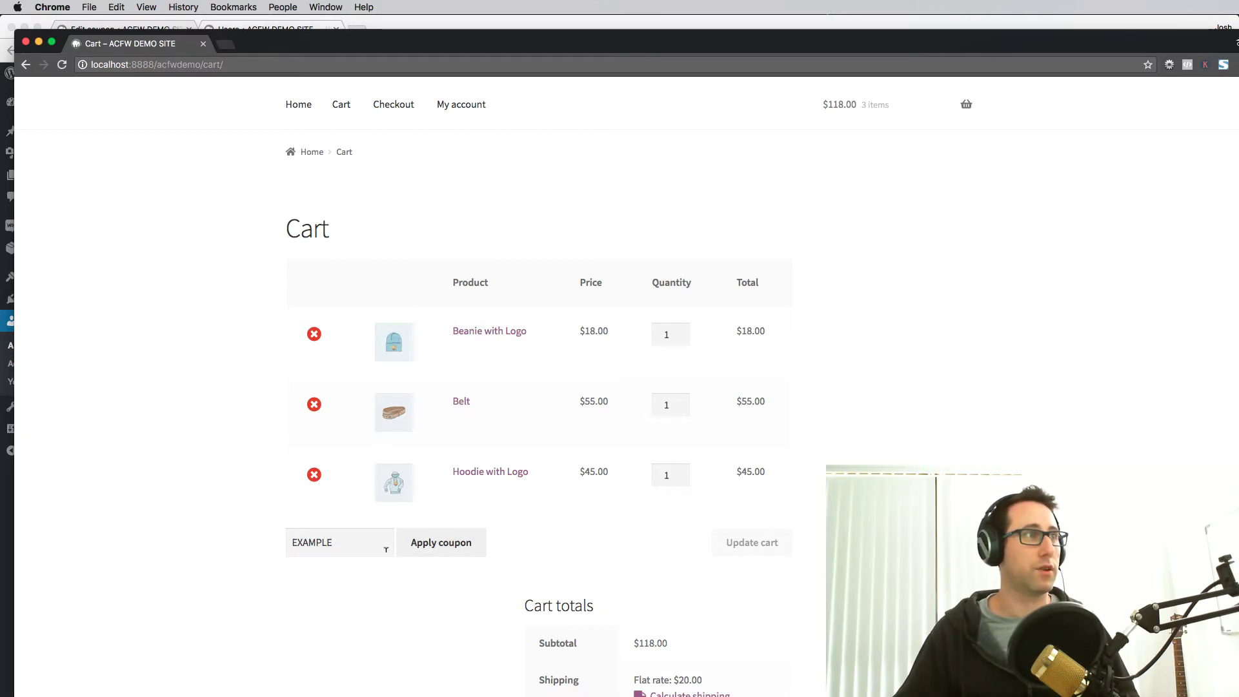
pyautogui.click(423, 545)
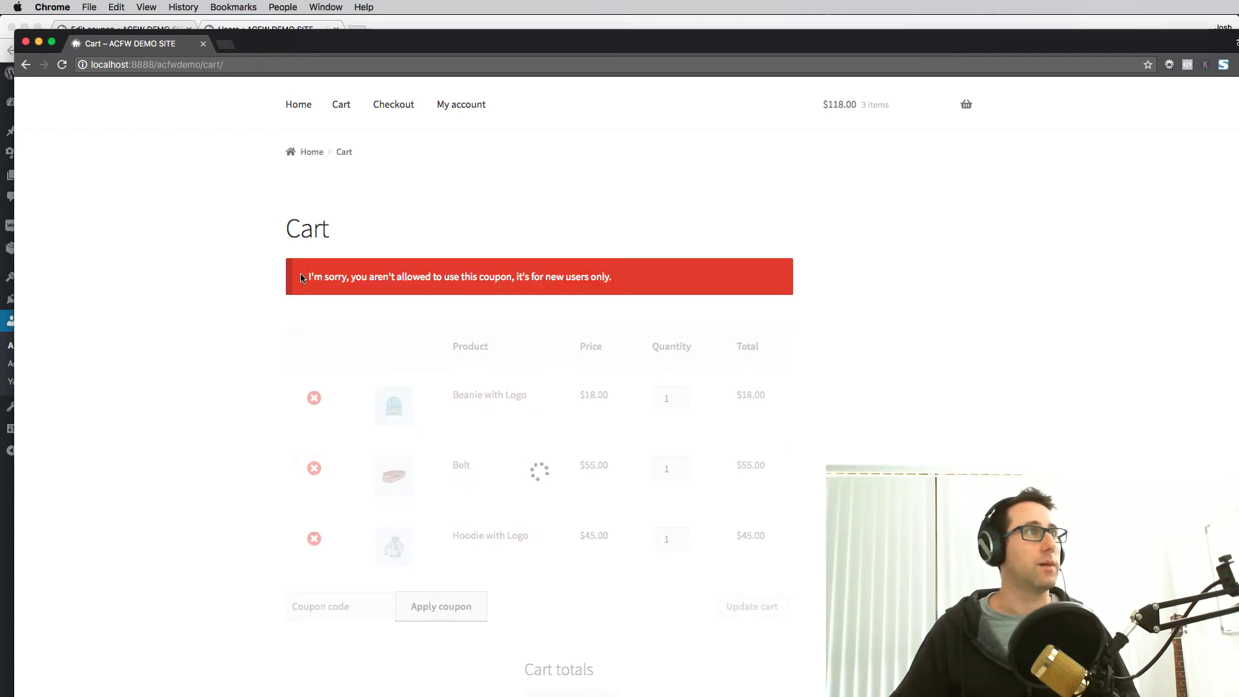
# - Read the new-users-only rejection message, then bring the admin window forward
pyautogui.moveTo(300, 278); pyautogui.dragTo(625, 276)
pyautogui.click(634, 276)
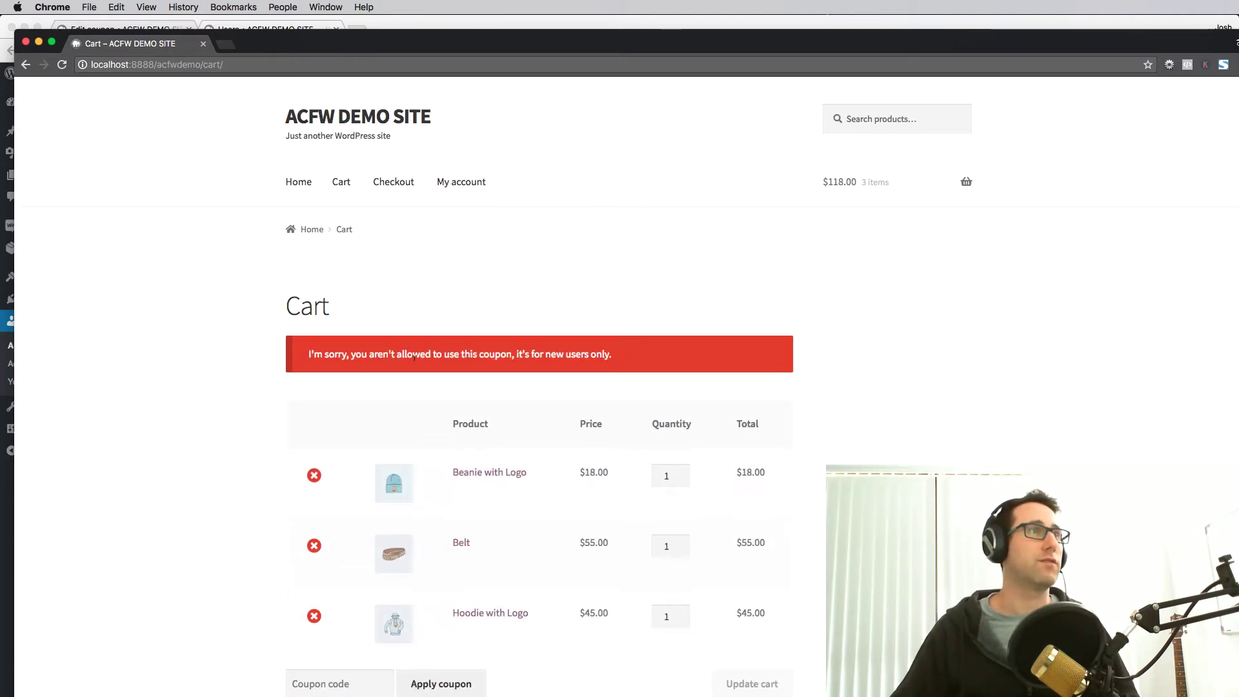
pyautogui.press('super+w')
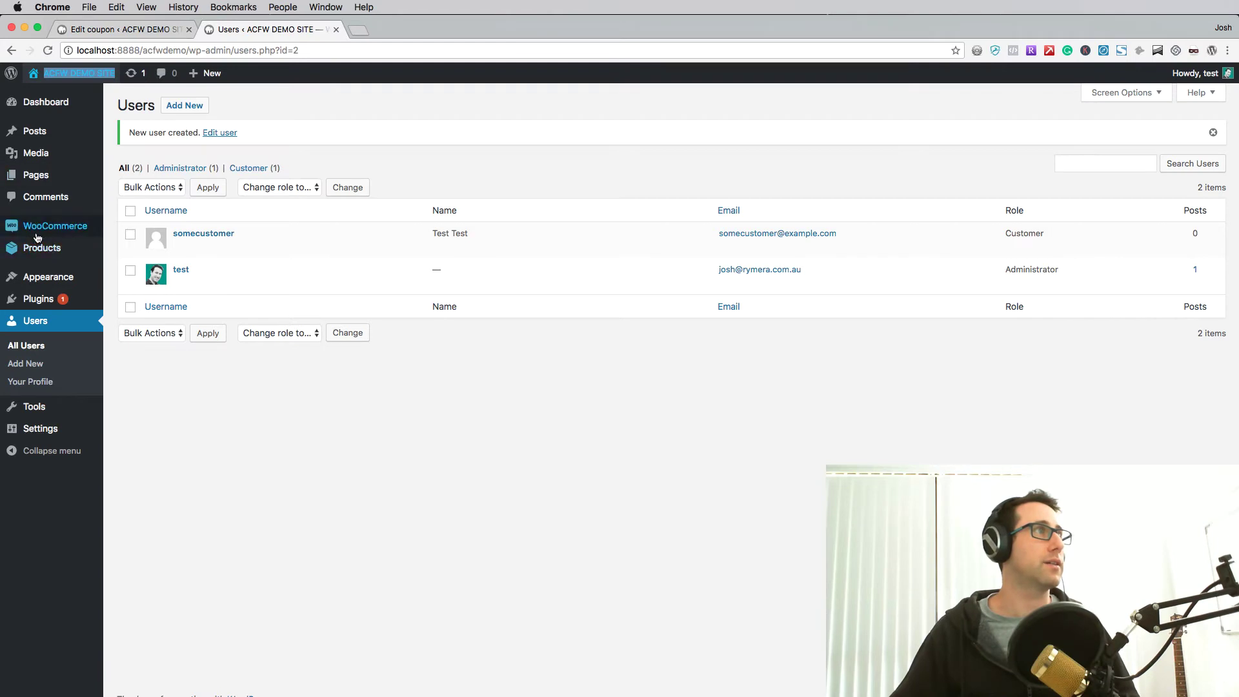
# - Review the EXAMPLE coupon's Guest-only role restriction and its error message, then return to the storefront cart
pyautogui.click(129, 249)
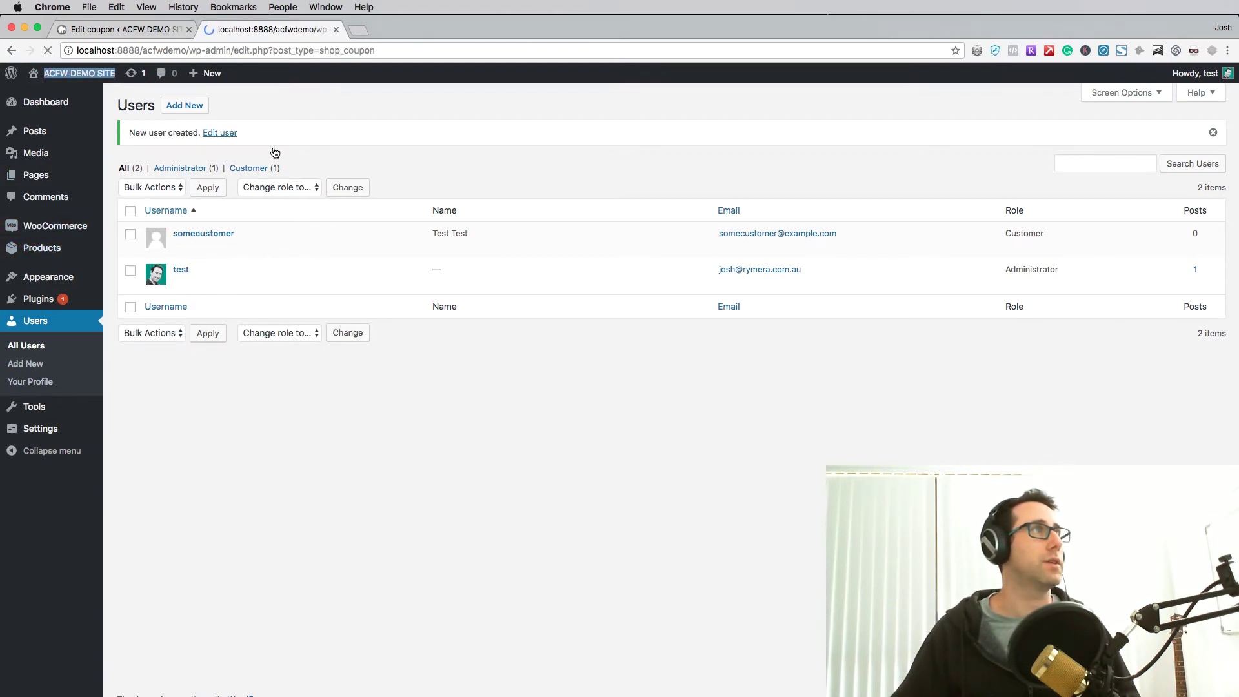
pyautogui.click(189, 29)
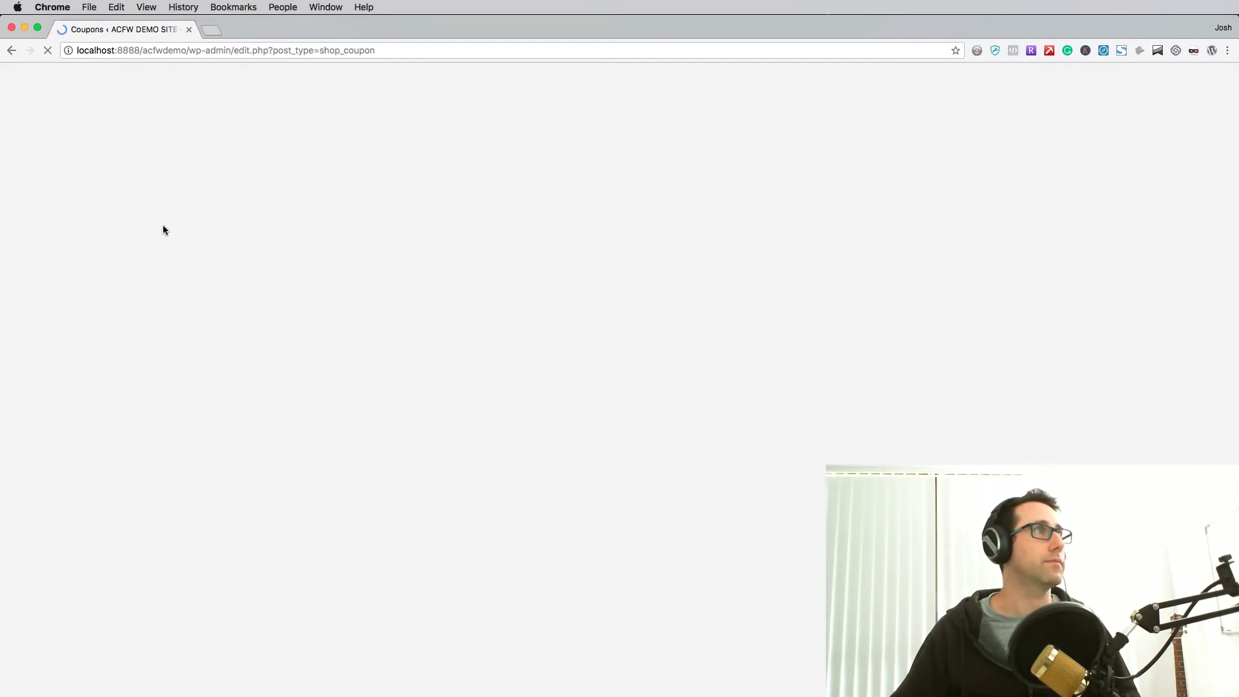
pyautogui.click(165, 197)
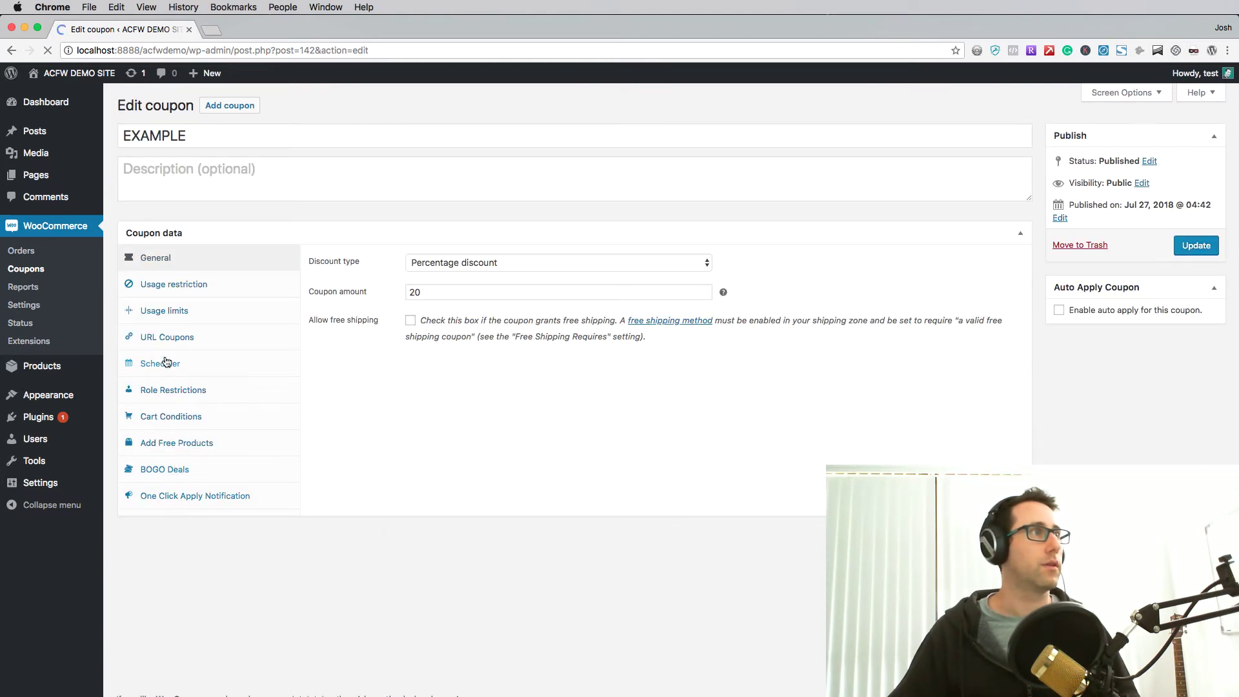
pyautogui.click(166, 390)
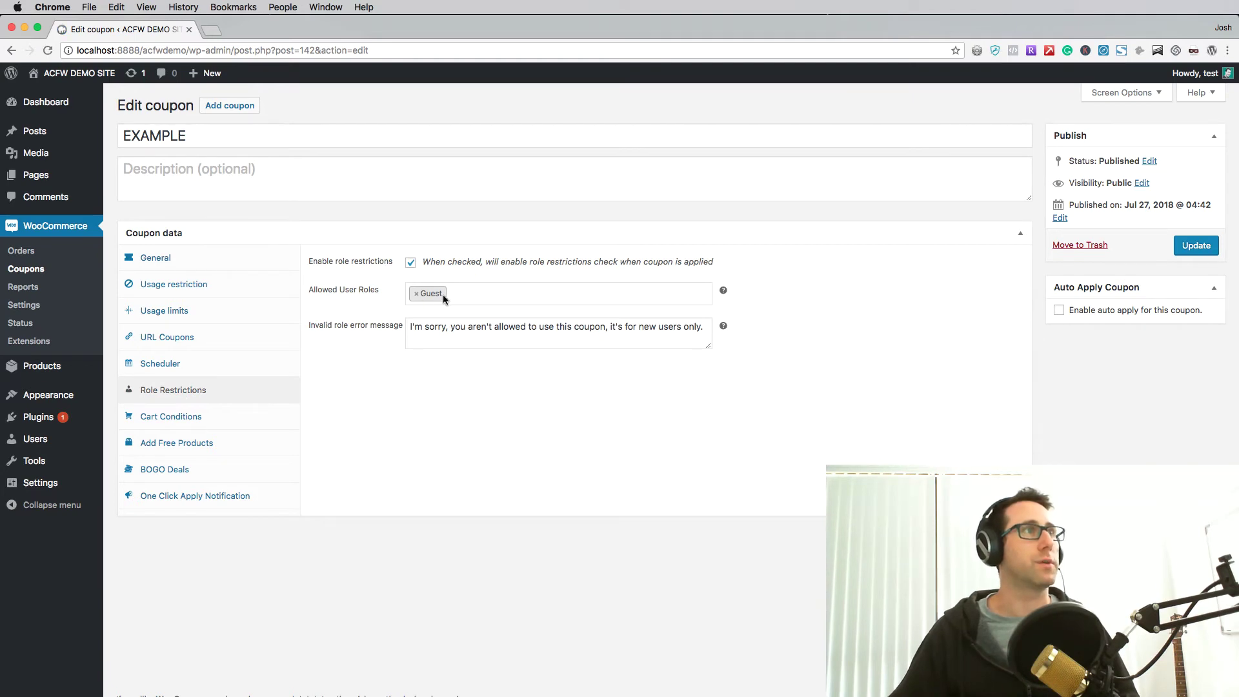
pyautogui.moveTo(408, 326); pyautogui.dragTo(705, 326)
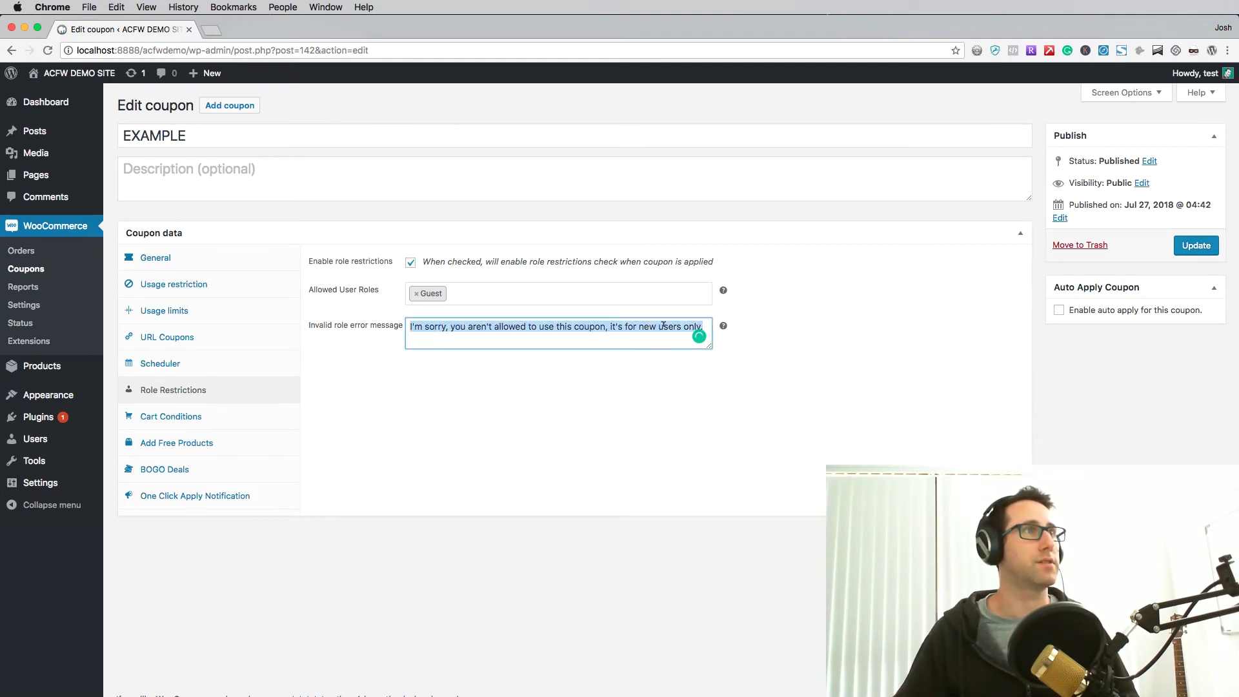
pyautogui.press('super+grave')
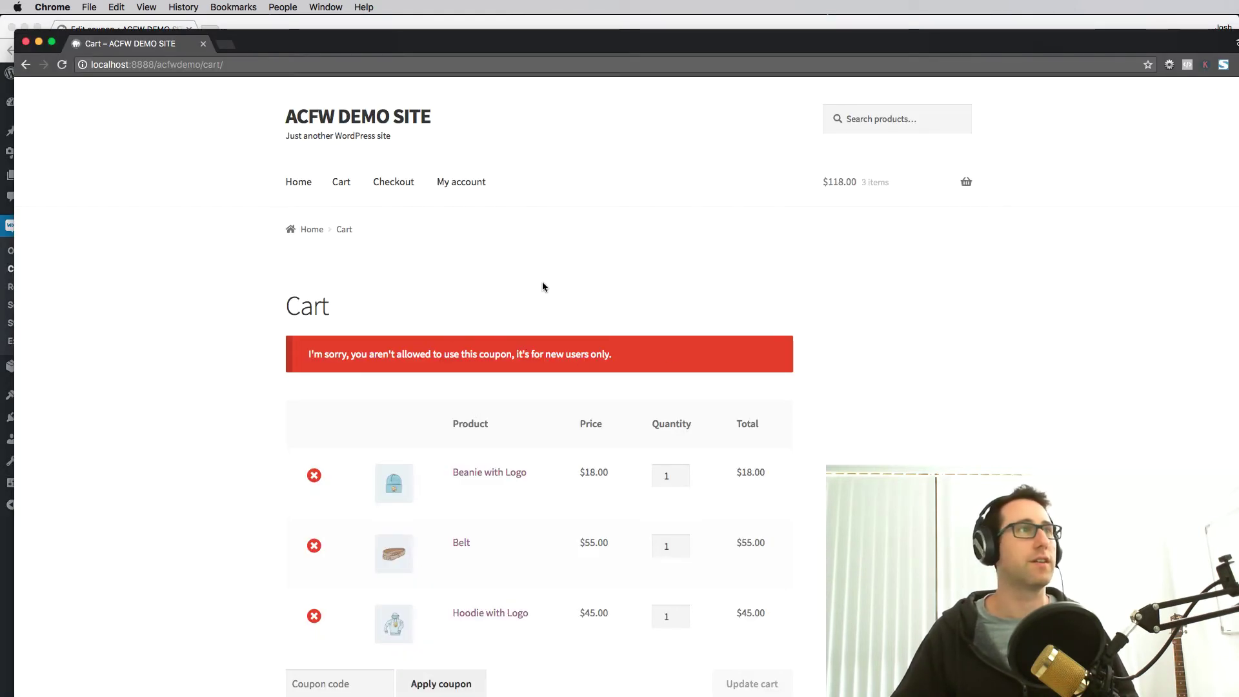
# - Log the customer out, add Beanie and Album as a guest, and open the cart
pyautogui.click(483, 183)
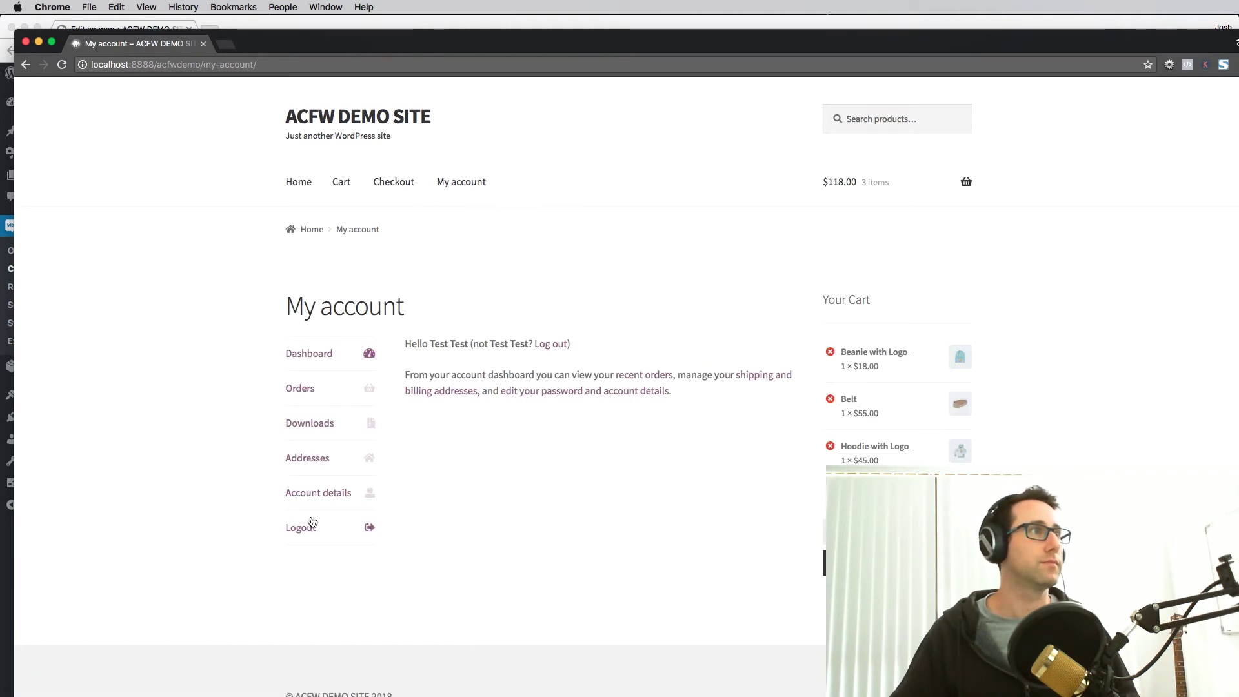
pyautogui.click(312, 524)
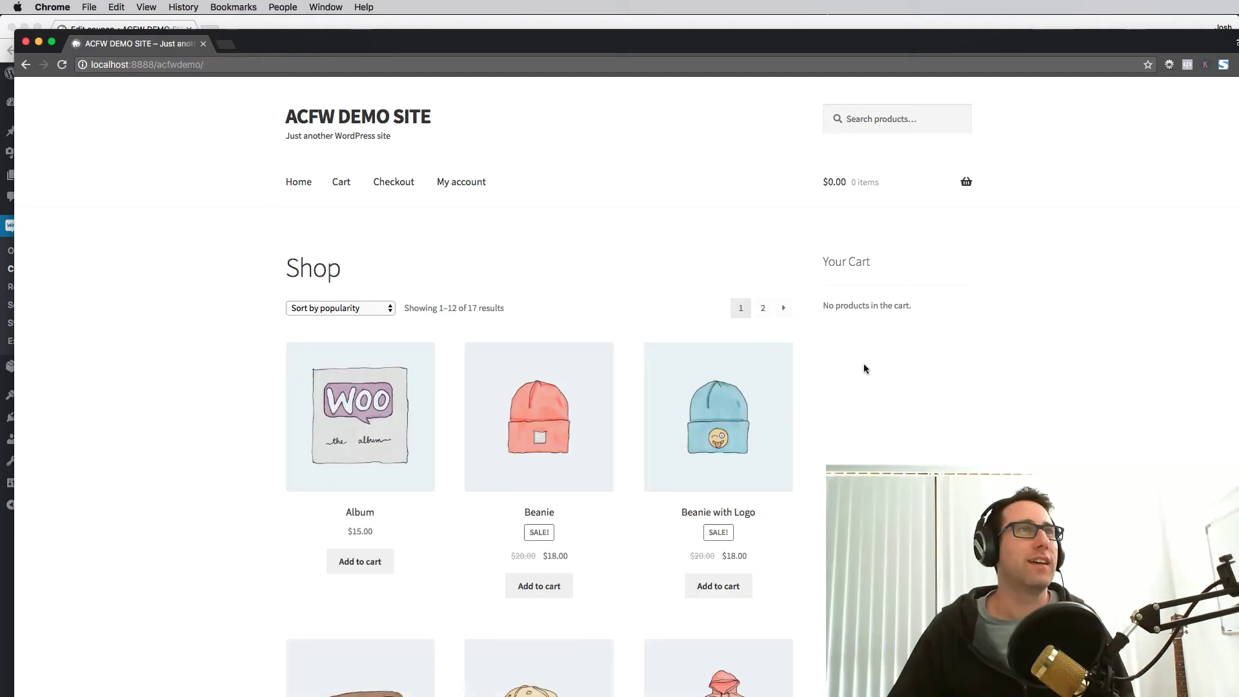
pyautogui.scroll(-5, 632, 544)
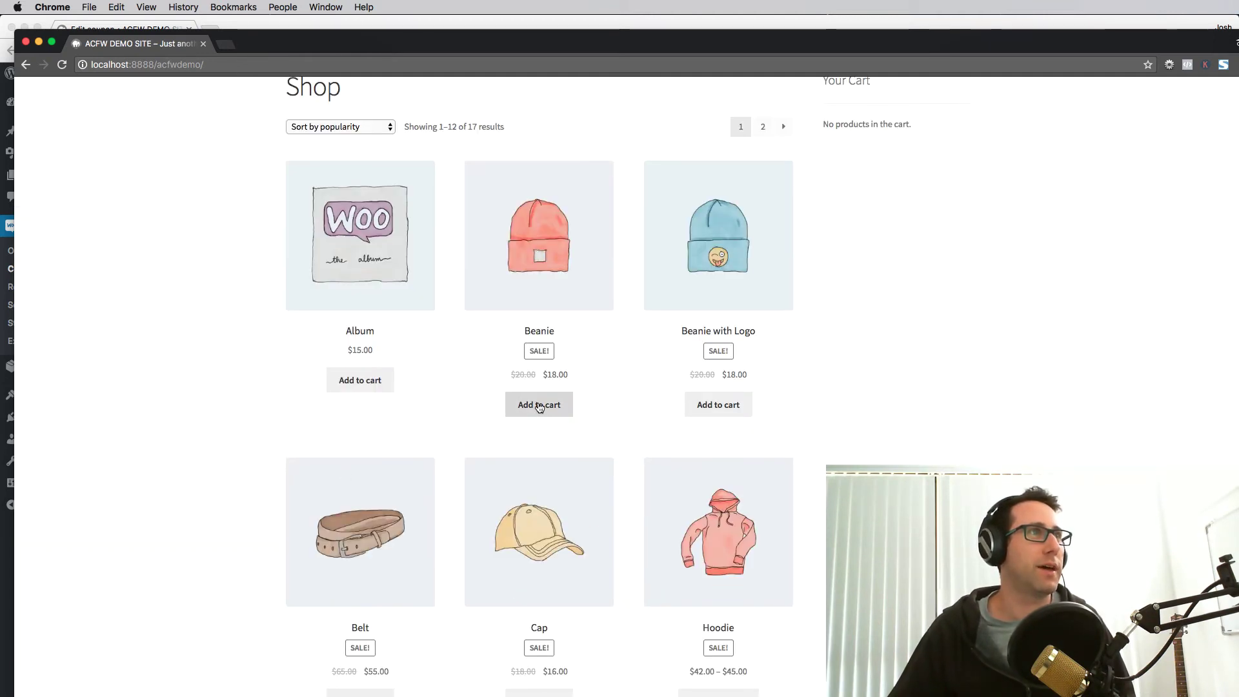
pyautogui.click(540, 405)
pyautogui.click(363, 384)
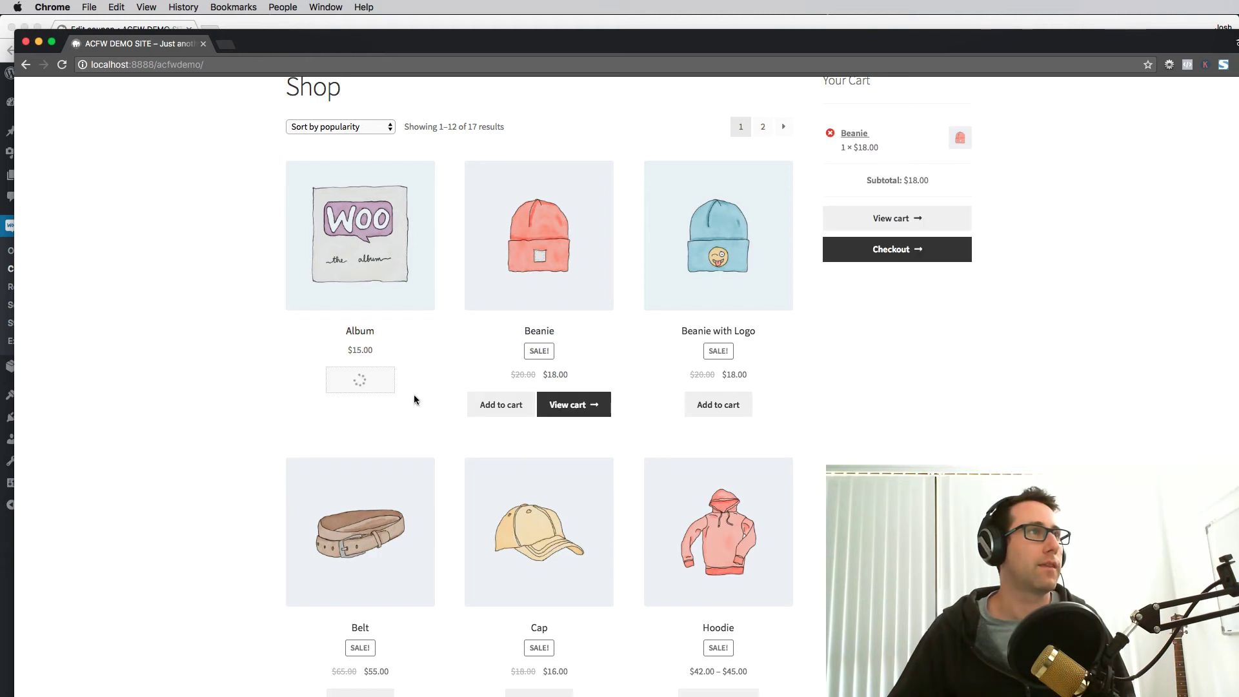
pyautogui.click(564, 405)
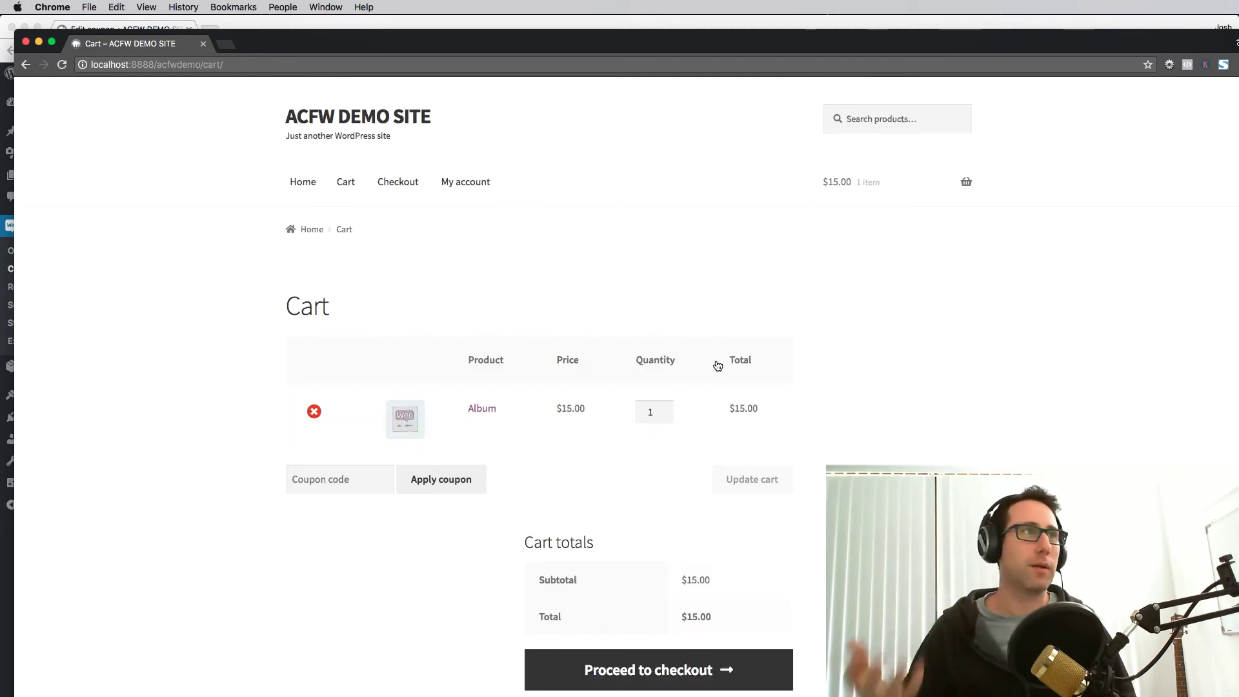
# - Apply coupon EXAMPLE to the guest cart and confirm $3.00 off, a $12.00 total
pyautogui.click(317, 489)
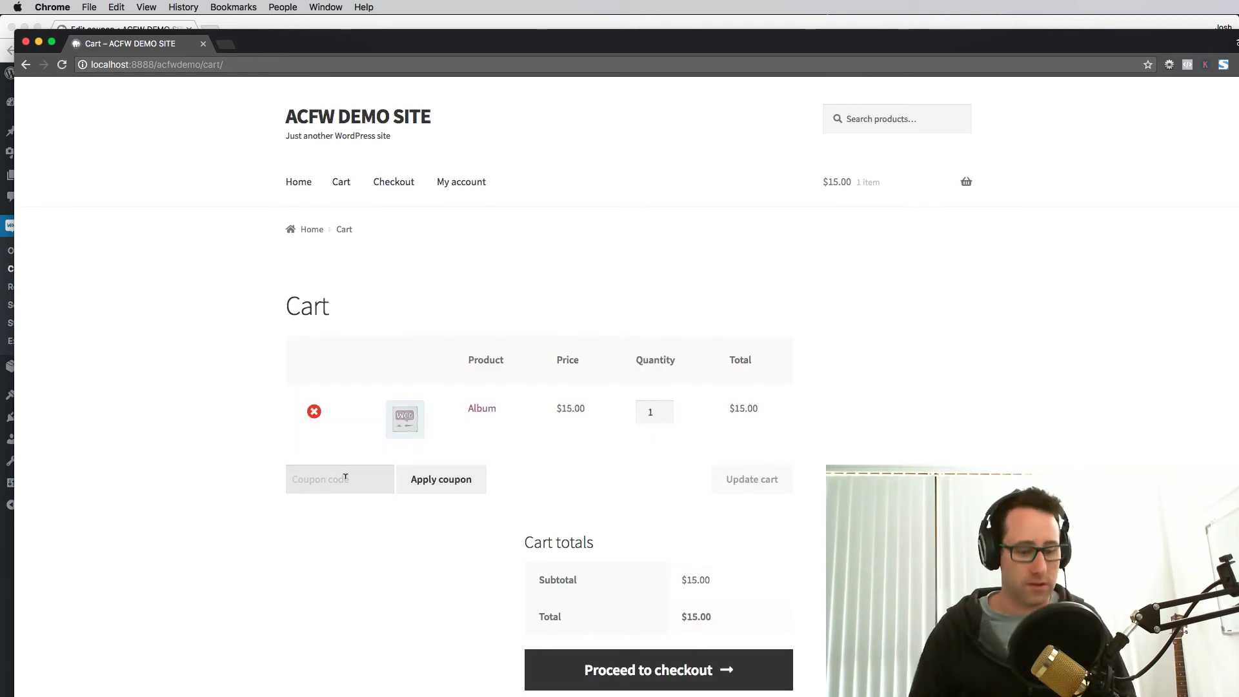
pyautogui.write('EXAMPLE')
pyautogui.press('BackSpace')
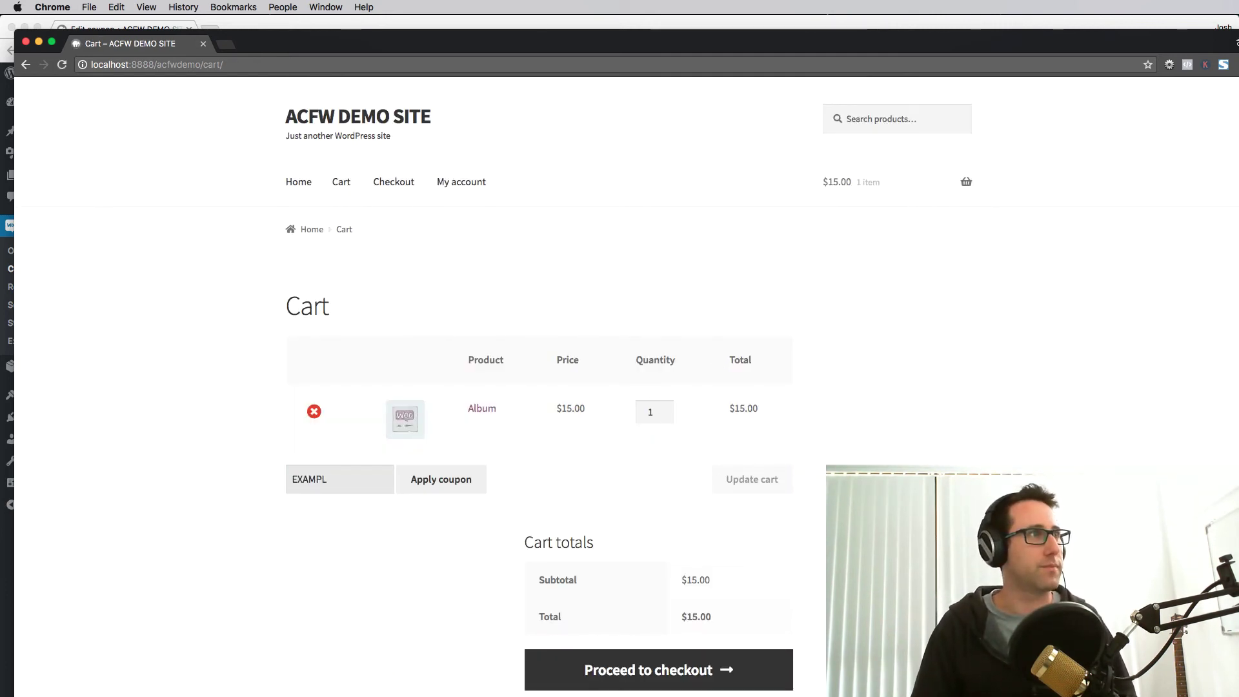
pyautogui.write('E')
pyautogui.click(430, 478)
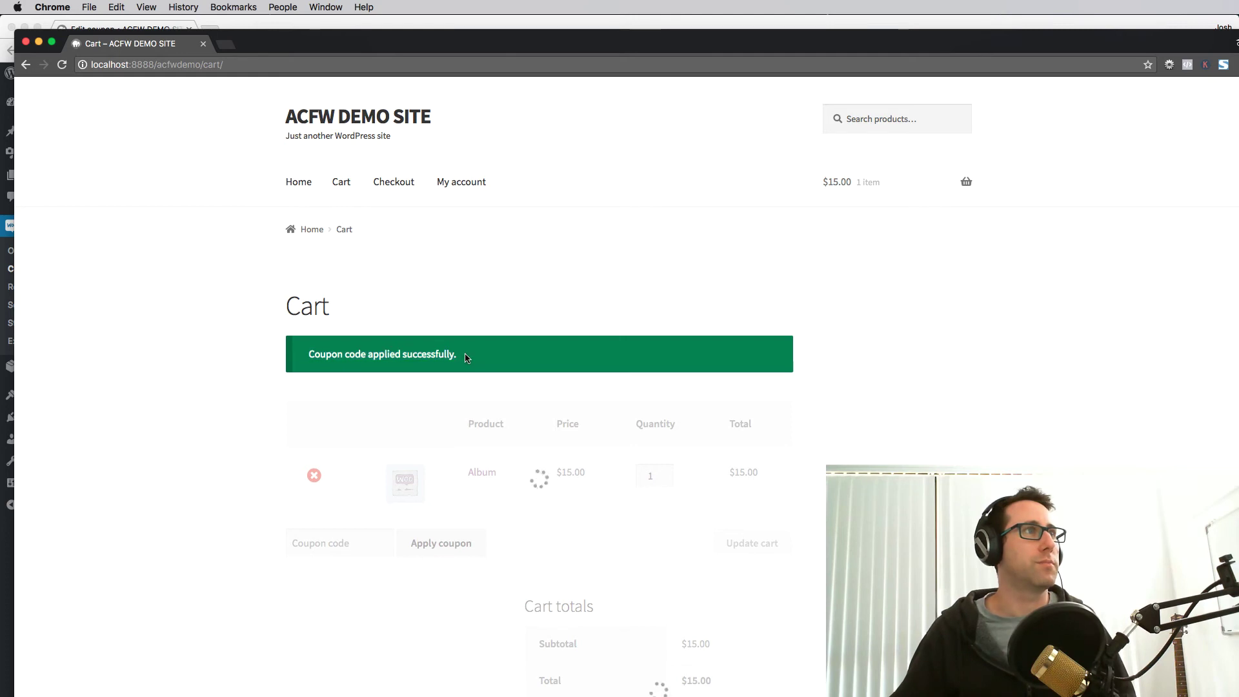
pyautogui.scroll(-4, 579, 431)
pyautogui.scroll(1, 580, 445)
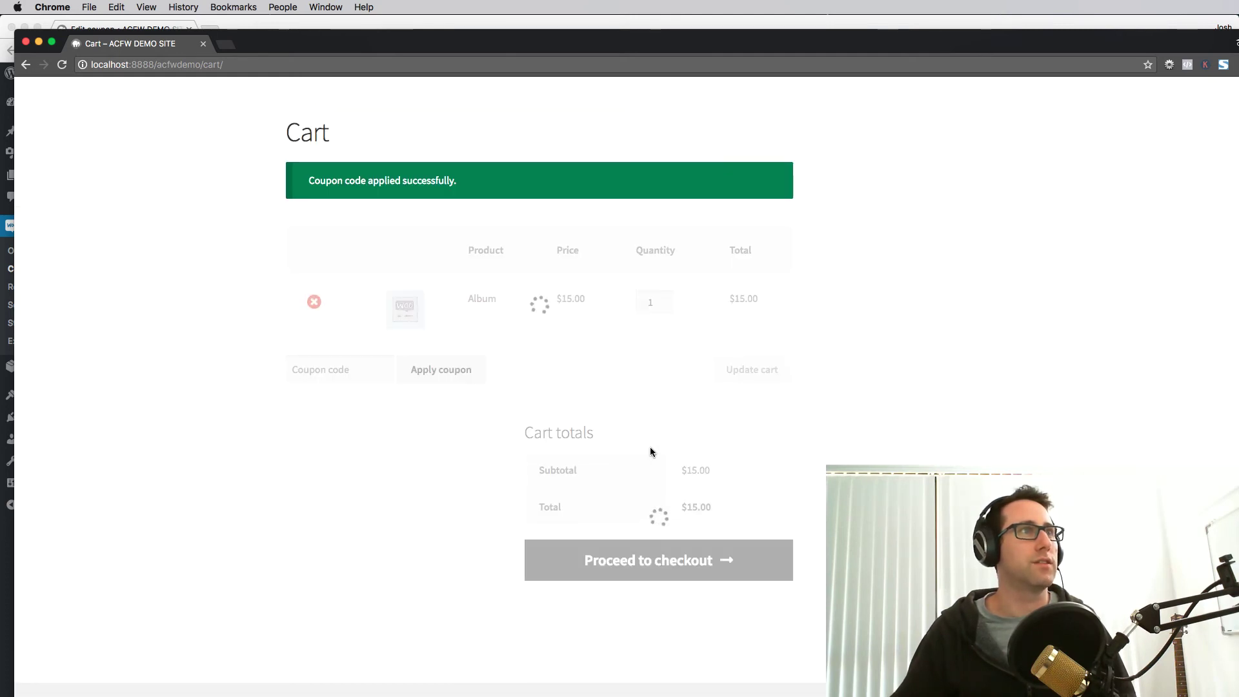
pyautogui.scroll(3, 578, 469)
pyautogui.scroll(-3, 586, 571)
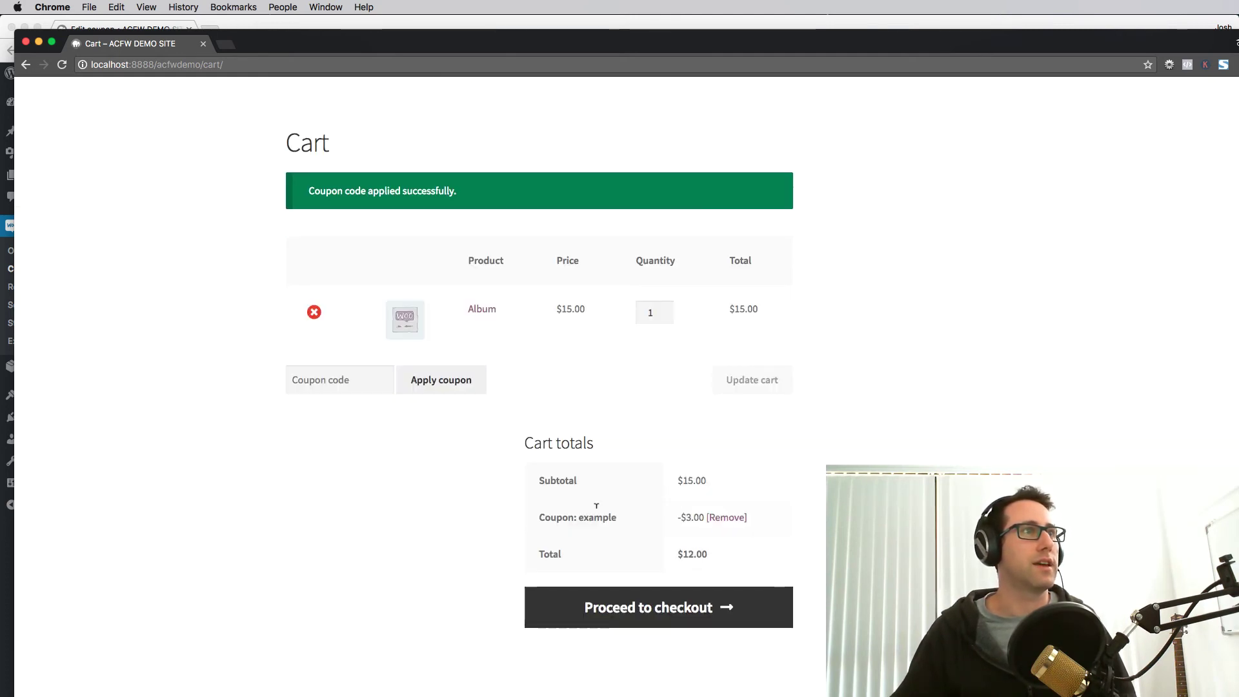
pyautogui.scroll(3, 686, 442)
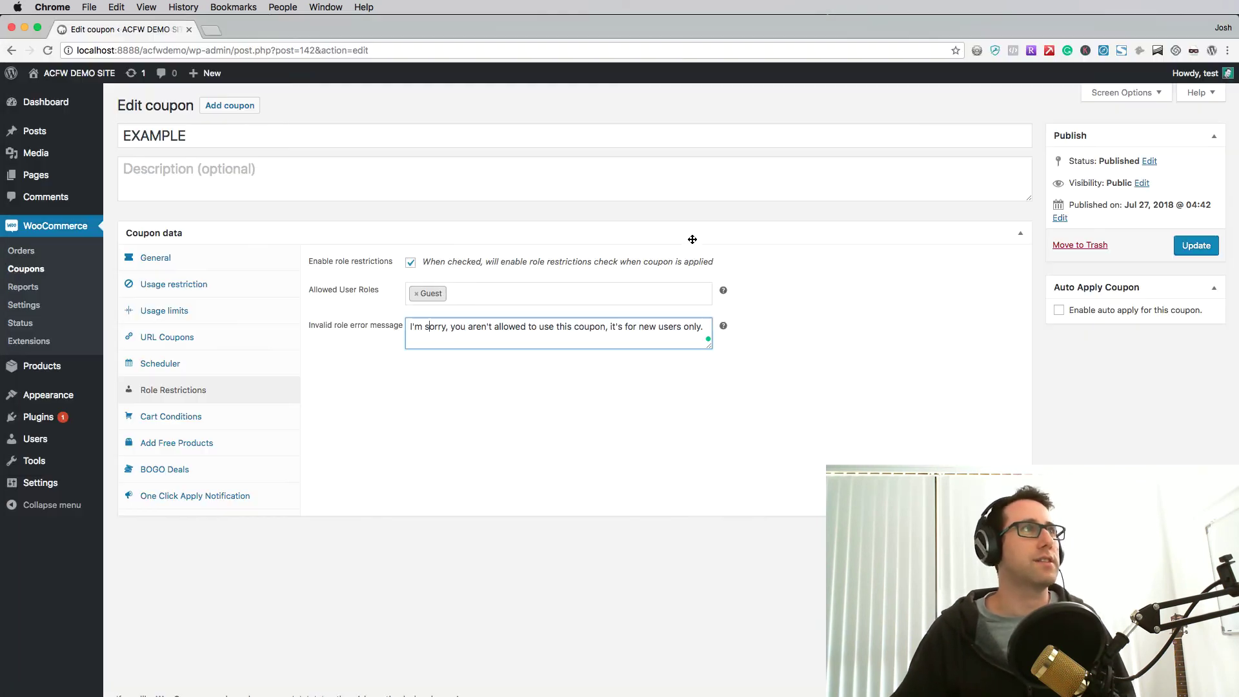
# - Bring the EXAMPLE Edit coupon window back to front with Cmd+`
pyautogui.press('super+grave')
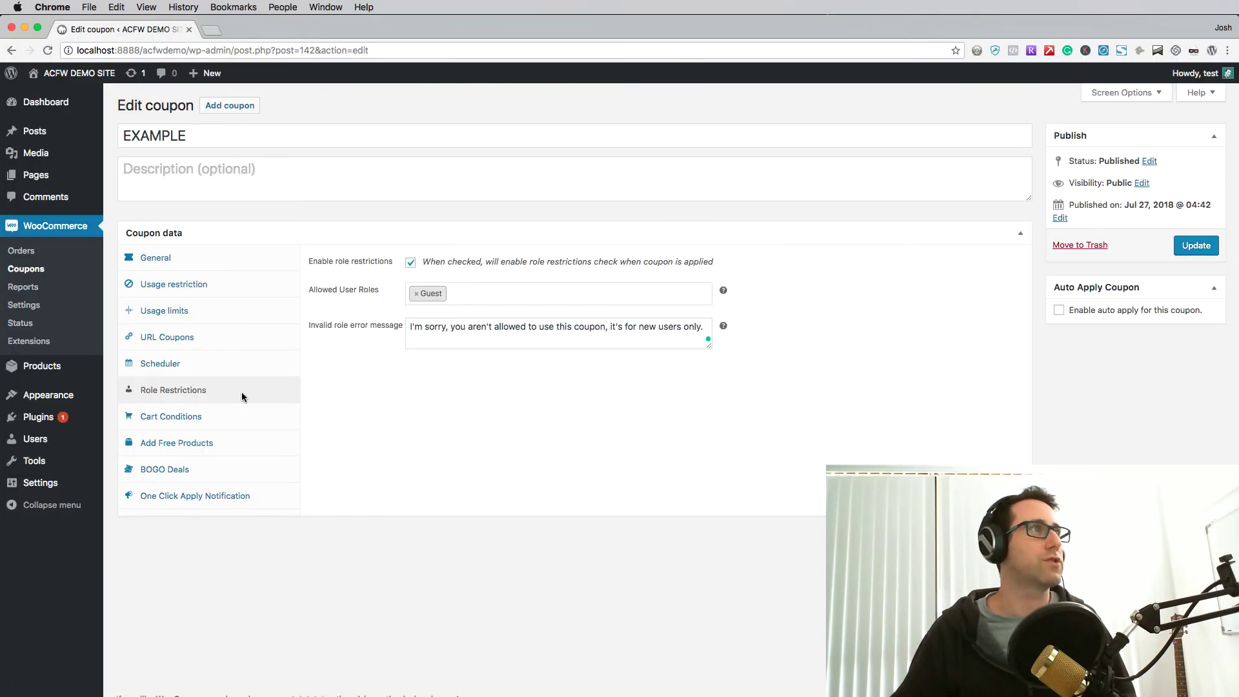